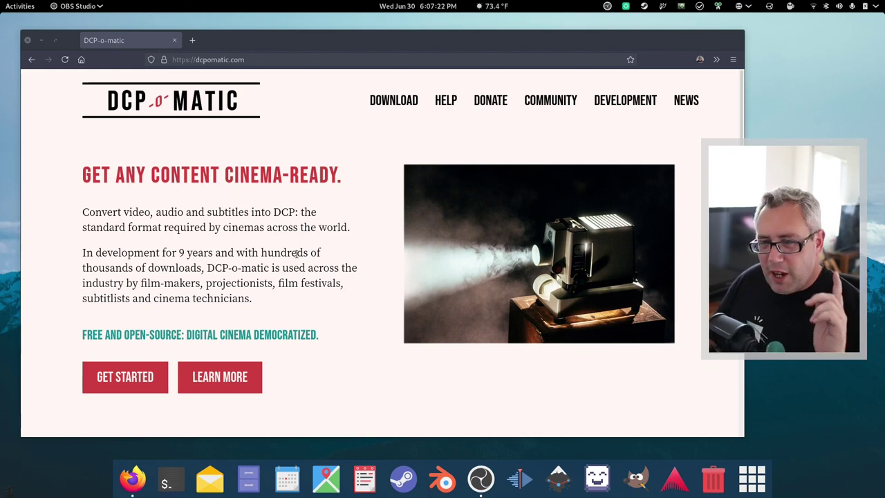
click(361, 241)
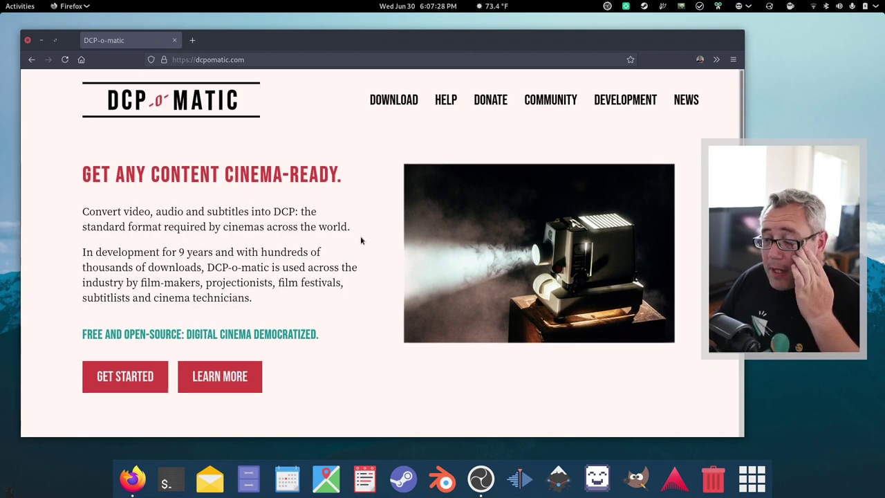
scroll(361, 236, down, 5)
scroll(361, 237, down, 1)
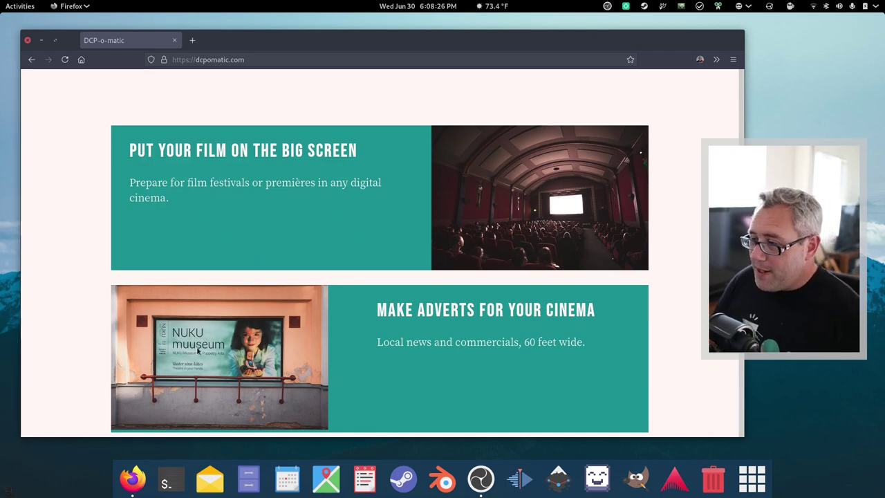
scroll(671, 277, down, 3)
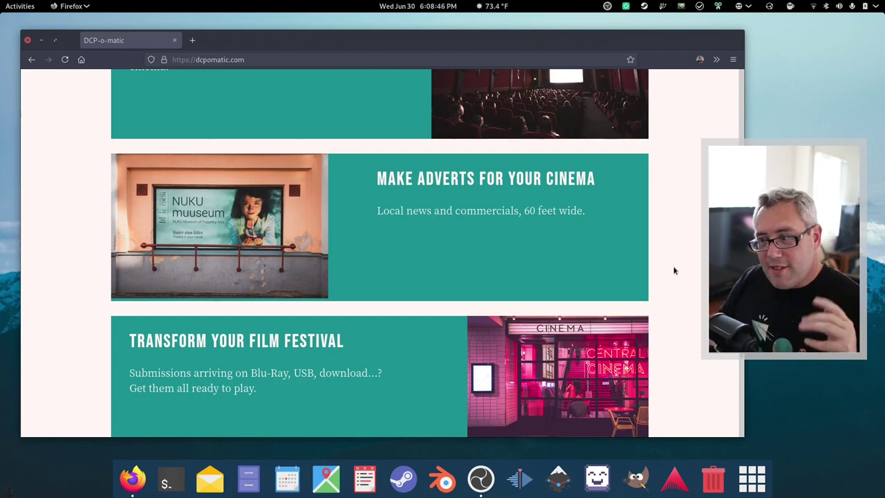
scroll(674, 271, down, 5)
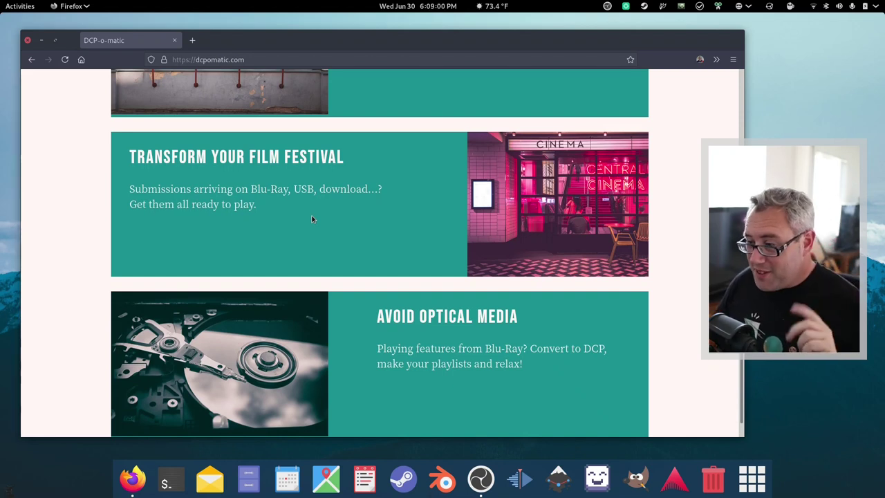
scroll(546, 308, down, 1)
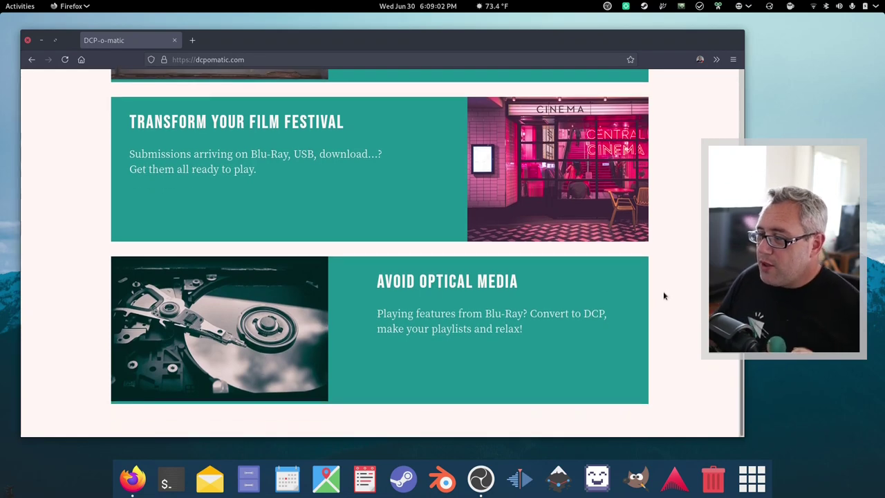
scroll(667, 319, up, 10)
scroll(394, 375, down, 2)
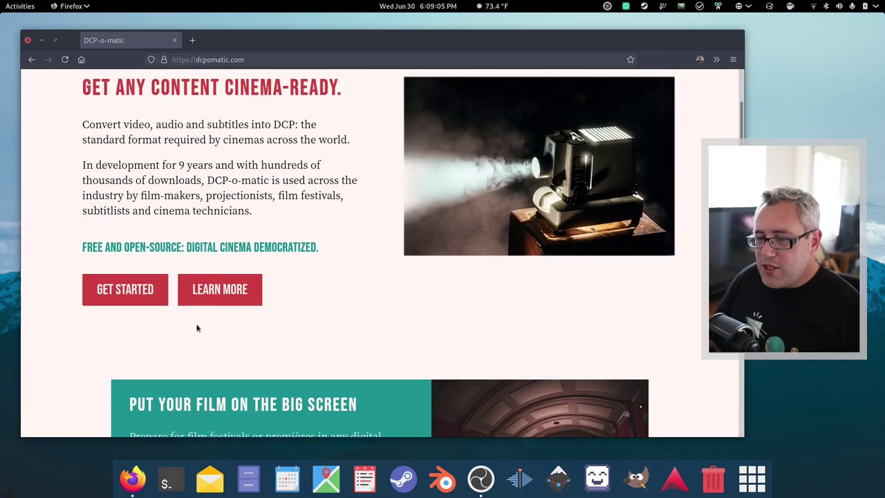
click(128, 291)
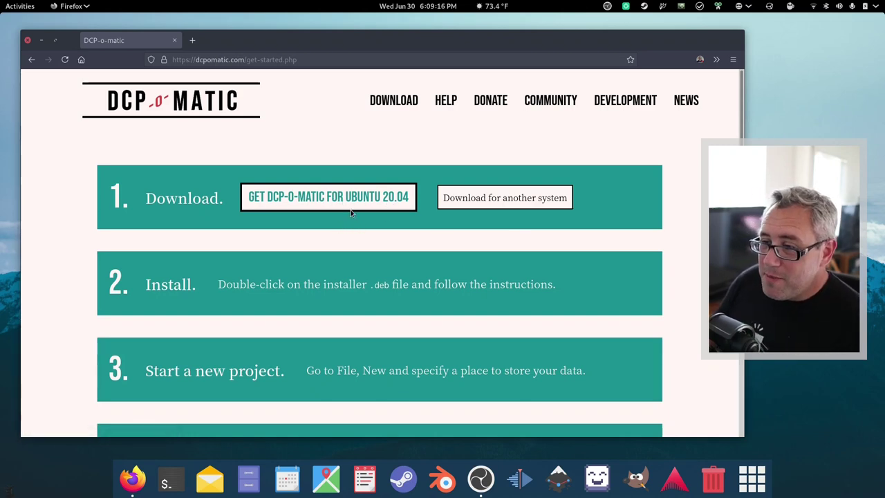
scroll(302, 222, down, 3)
scroll(303, 222, down, 3)
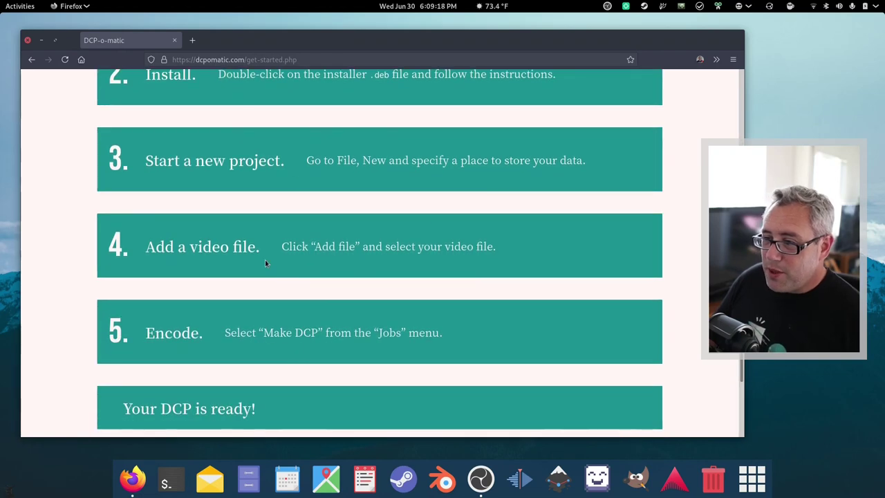
scroll(265, 262, down, 3)
scroll(286, 292, up, 6)
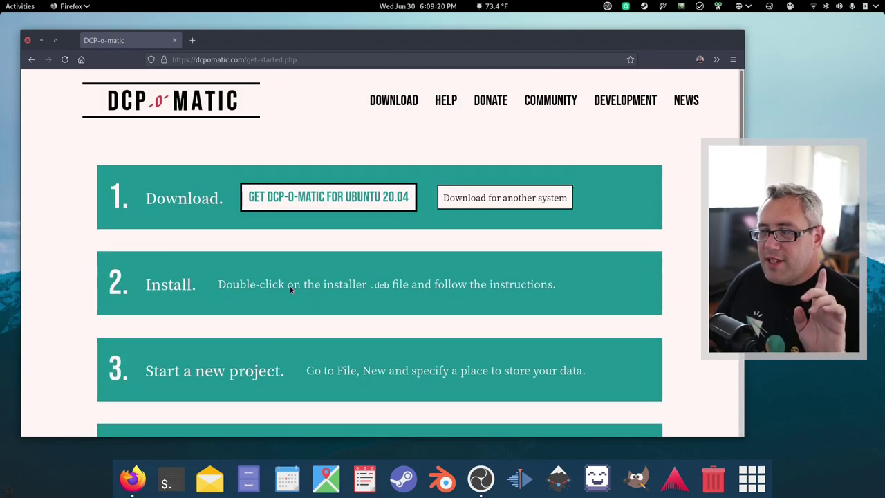
click(31, 60)
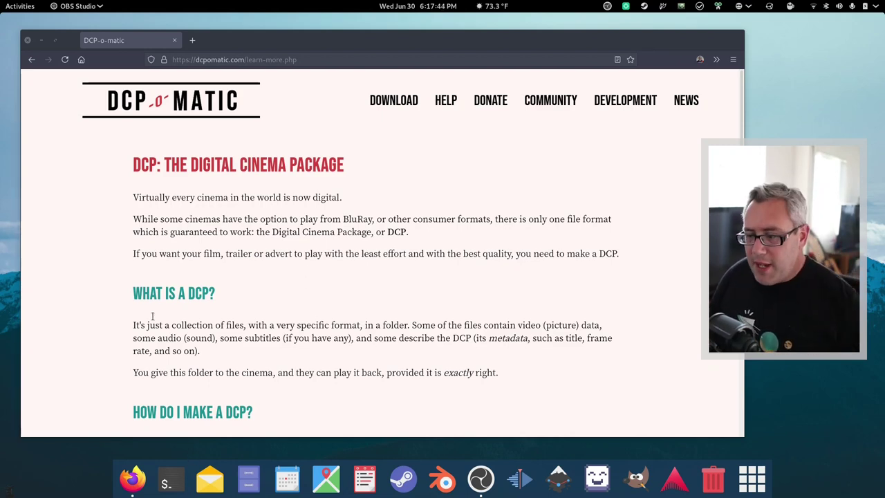
Step: Minimize the browser and launch Files at the Studio location
click(40, 44)
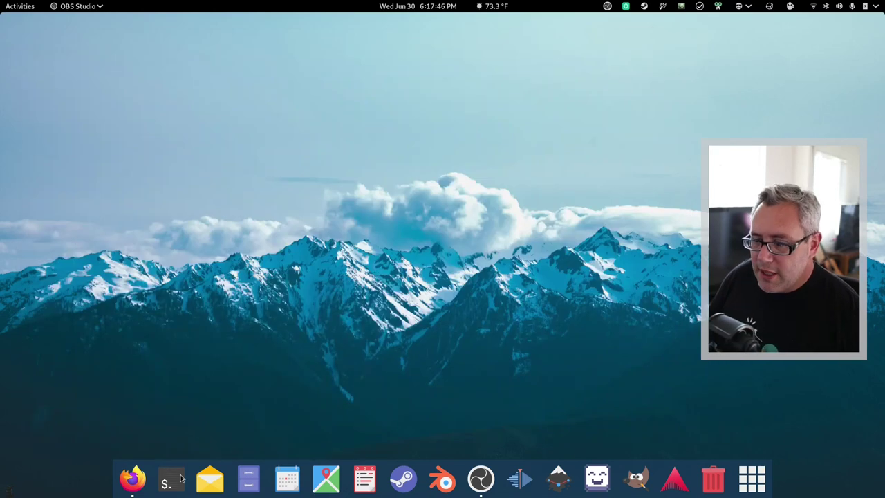
click(248, 478)
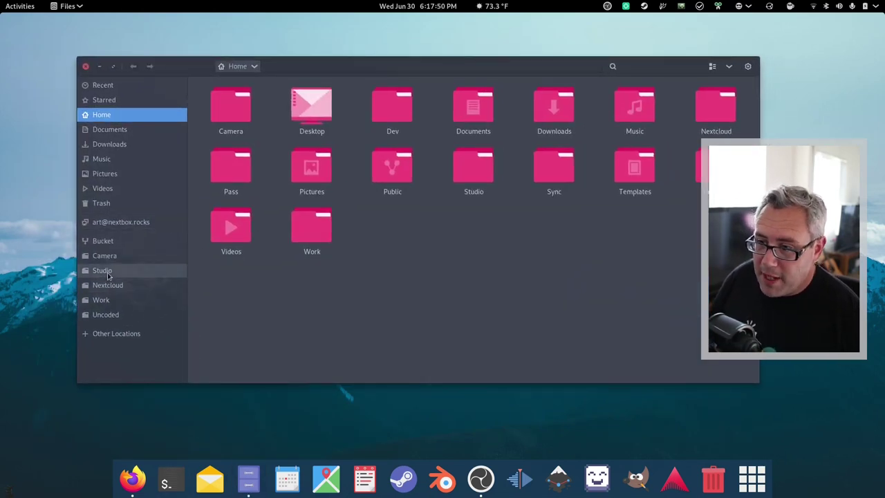
click(104, 270)
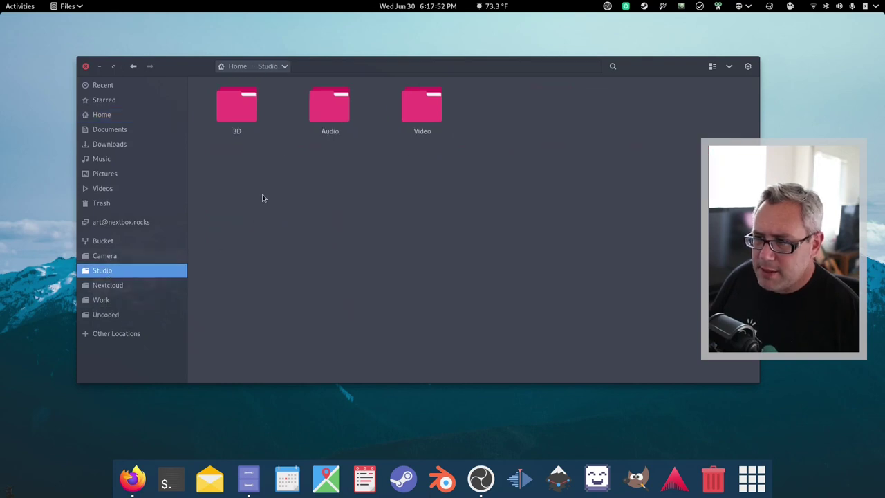
Step: Open Video > DCP > bike > BikeRepair and select the CPL XML, then the j2c MXF file
double_click(420, 110)
double_click(232, 107)
click(250, 123)
double_click(250, 124)
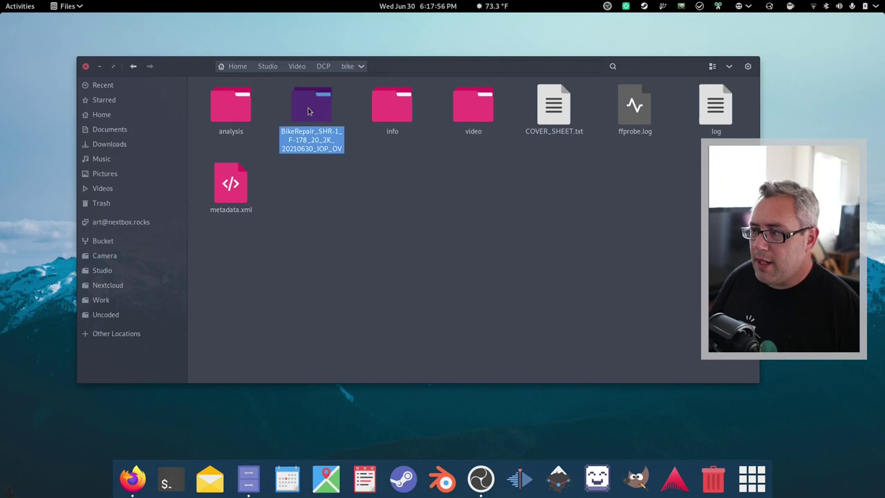
double_click(309, 111)
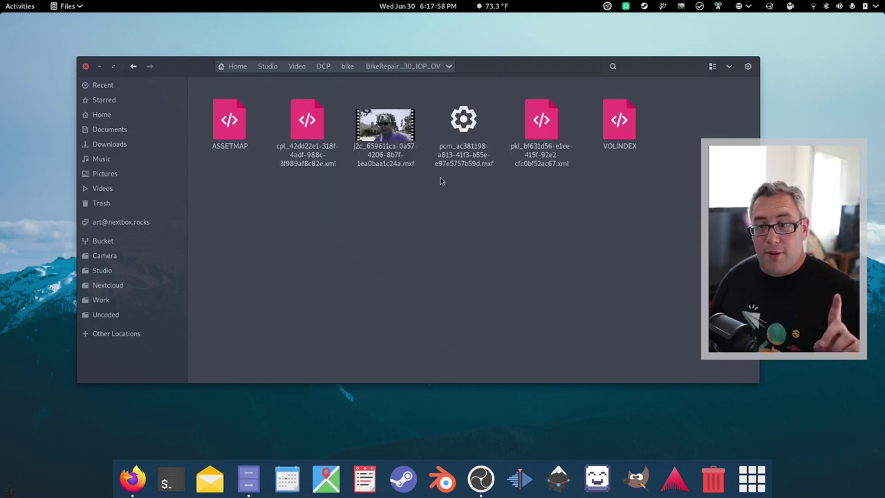
drag(500, 69, 478, 78)
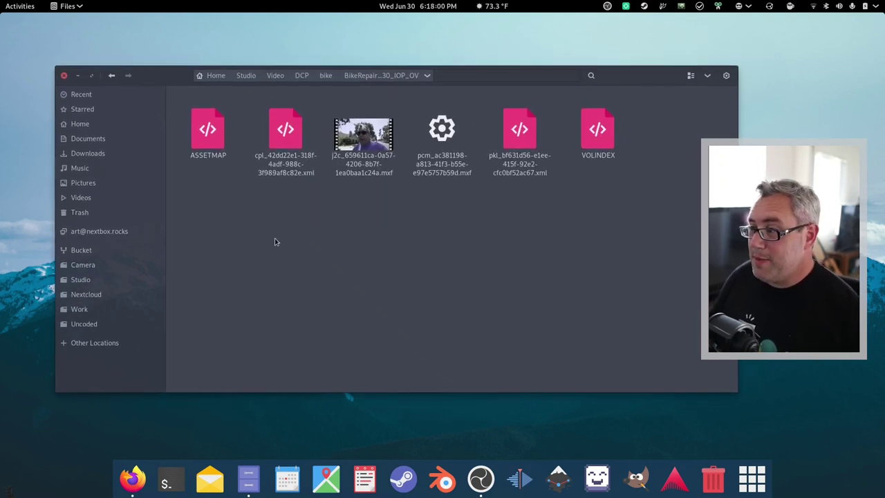
click(285, 132)
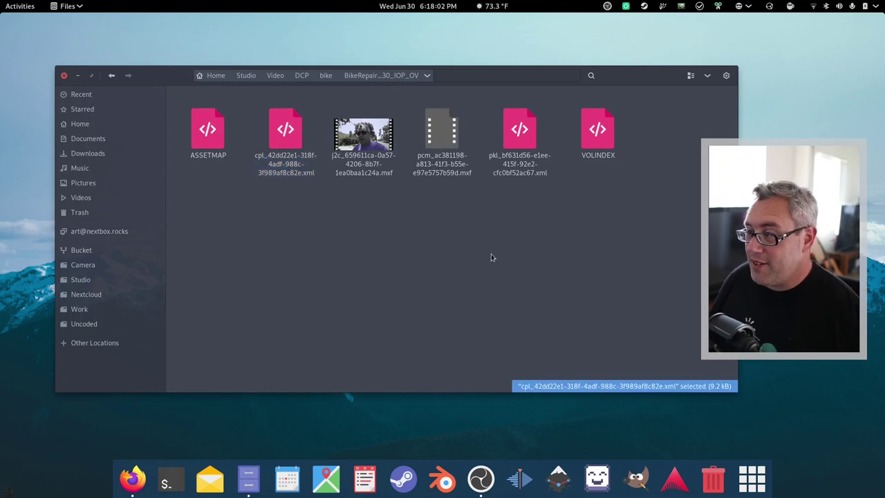
click(375, 138)
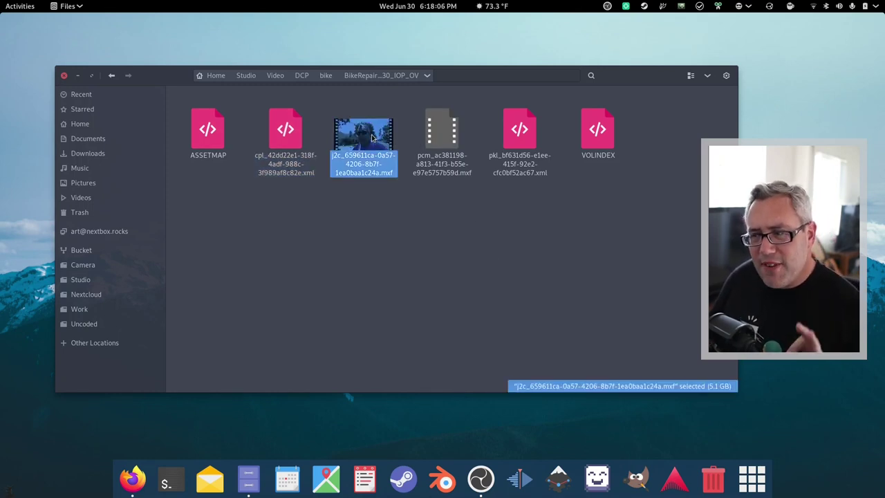
right_click(371, 139)
click(440, 302)
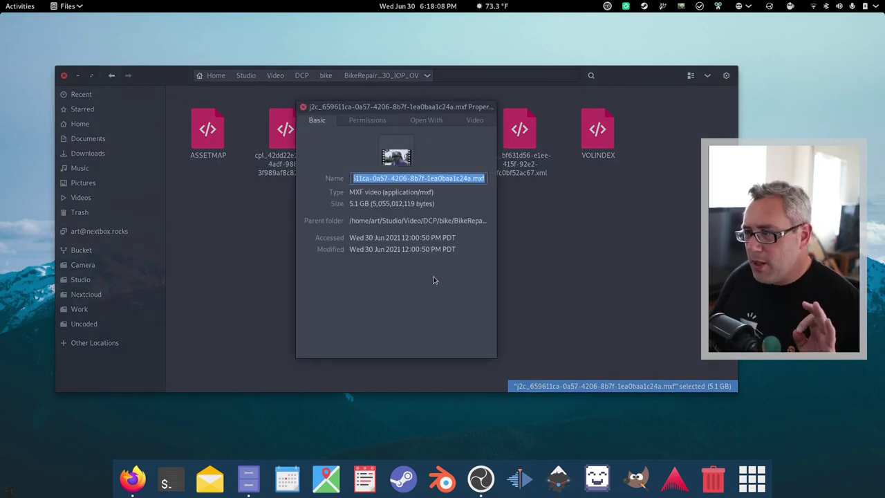
click(475, 120)
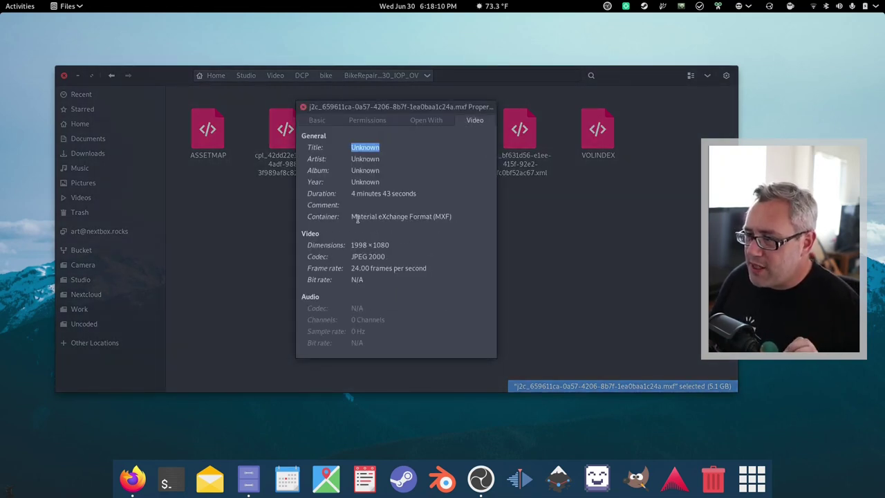
drag(354, 217, 451, 217)
triple_click(442, 216)
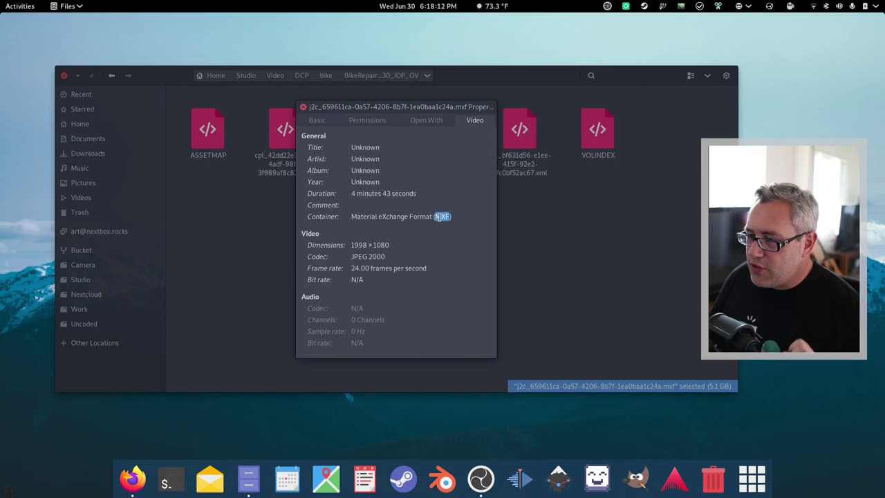
drag(352, 256, 391, 252)
click(380, 256)
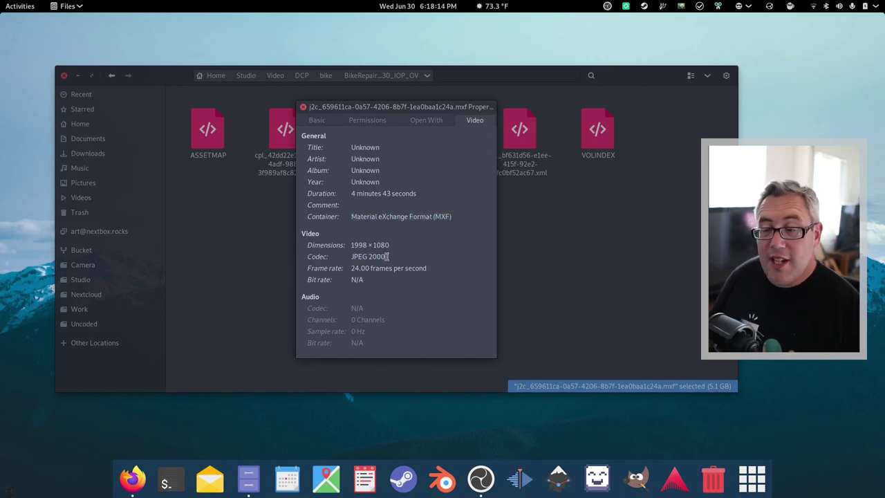
click(303, 107)
click(404, 242)
right_click(440, 147)
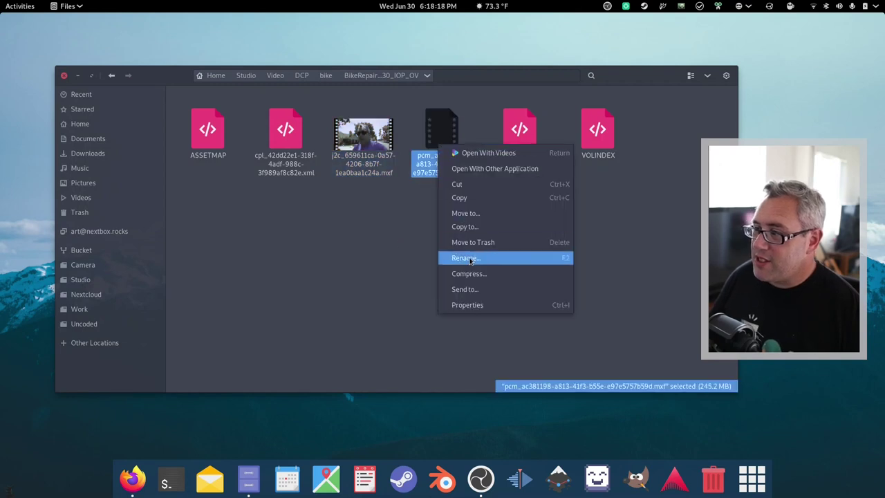
click(470, 305)
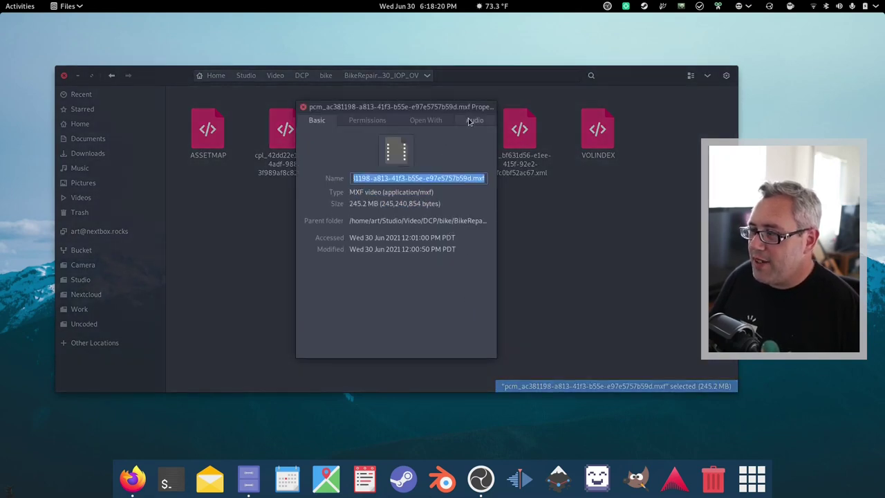
click(472, 121)
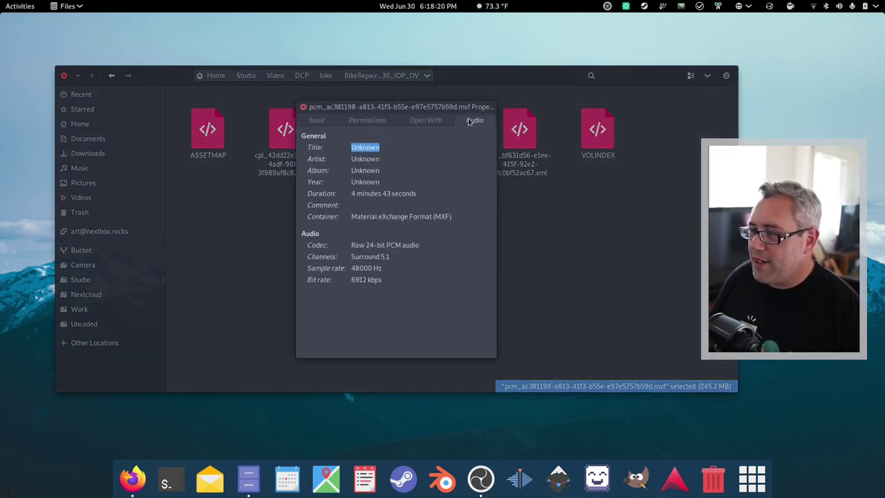
click(303, 107)
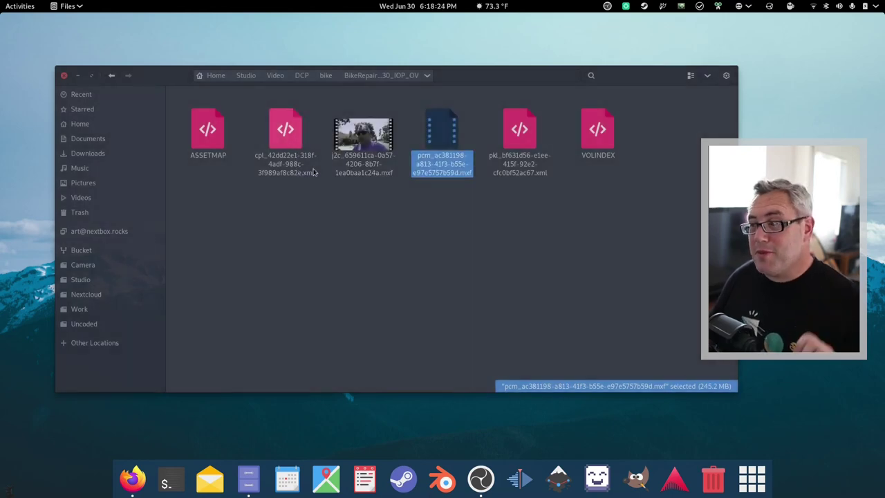
Step: Open the pcm audio MXF file in Audacity
click(413, 189)
right_click(437, 132)
click(494, 154)
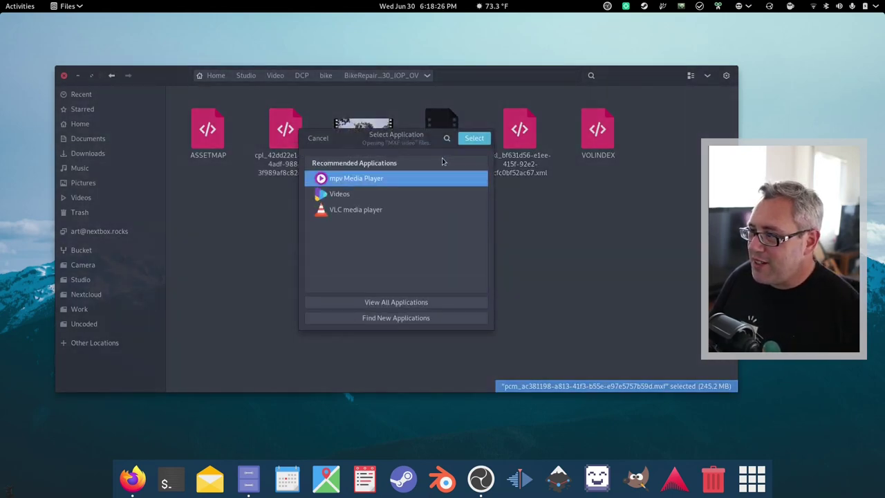
click(367, 299)
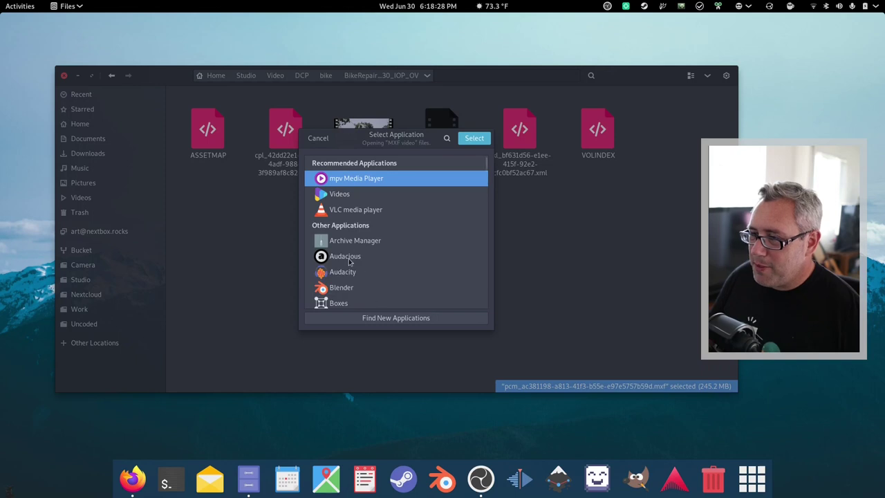
click(348, 276)
click(475, 137)
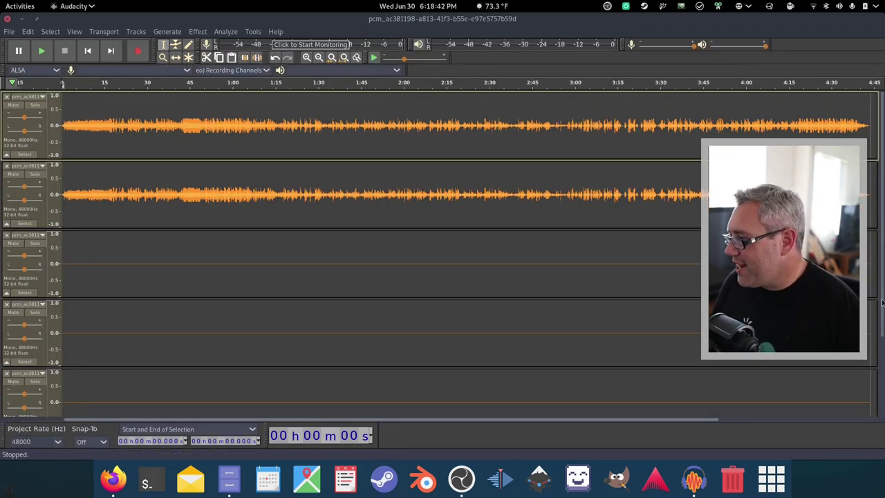
Step: Play the imported DCP audio tracks briefly, then stop playback
scroll(872, 397, down, 3)
scroll(868, 394, up, 3)
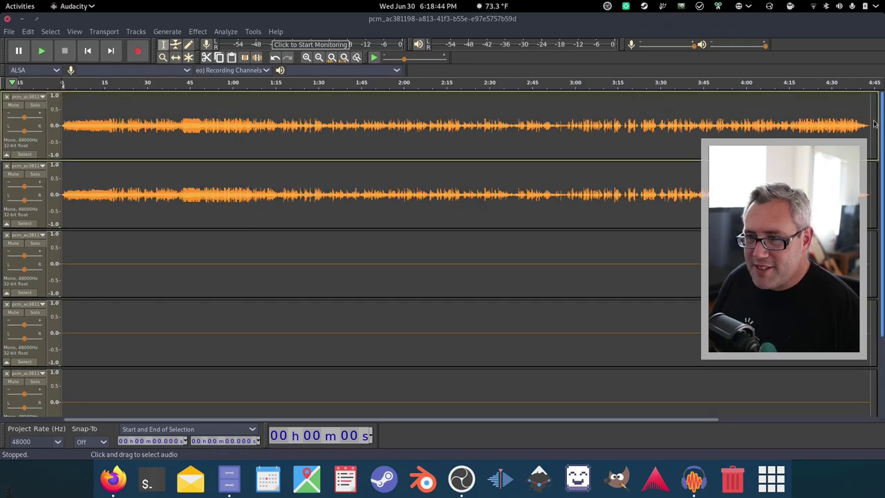
click(42, 54)
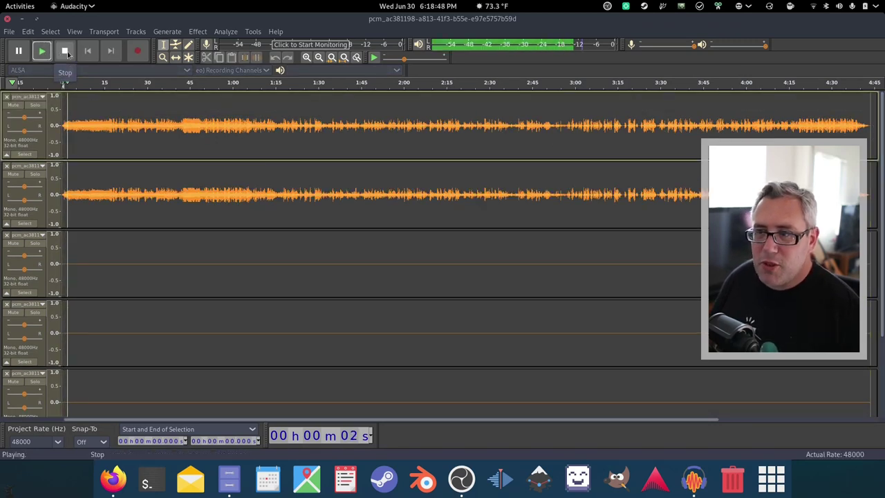
click(65, 51)
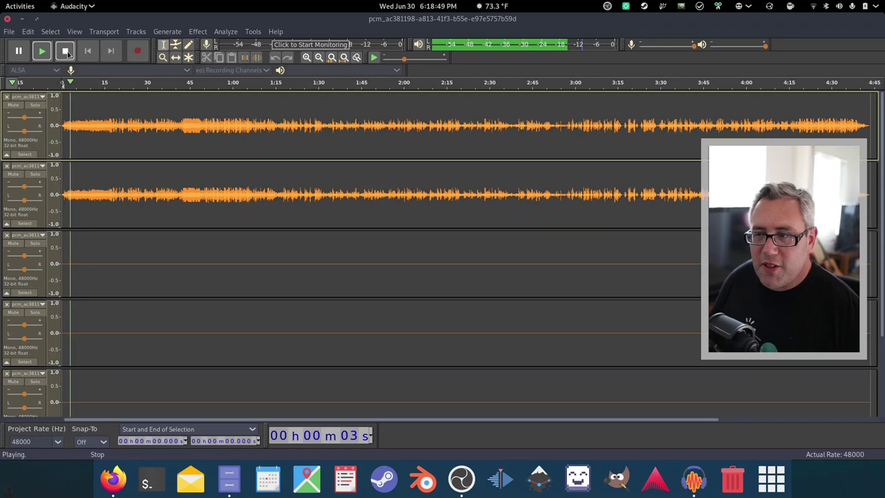
Step: Quit Audacity without saving the audio changes, returning to Files
click(7, 21)
click(372, 257)
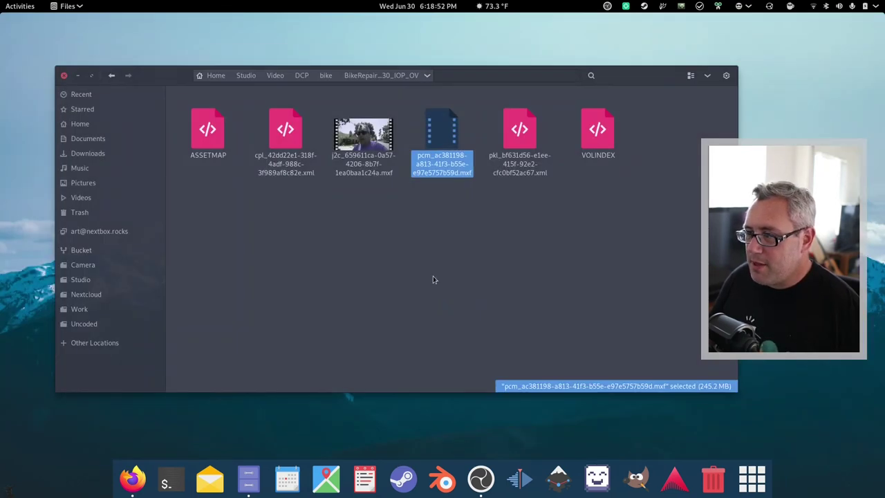
click(358, 146)
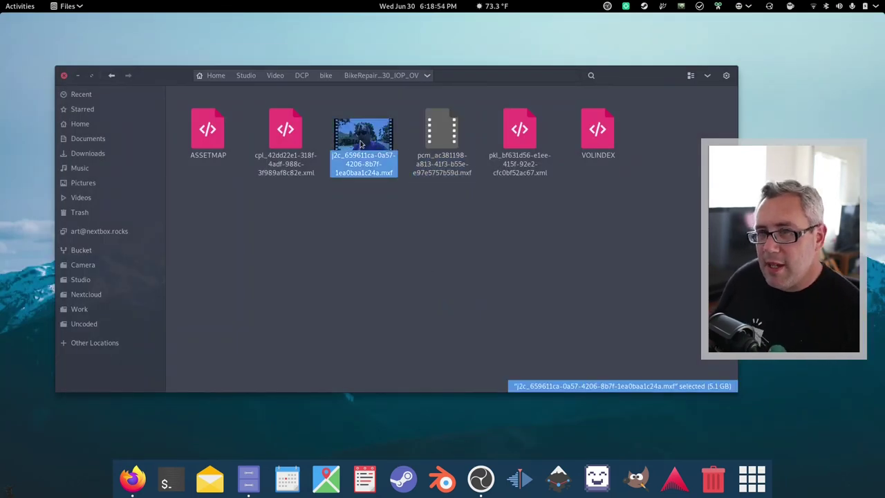
click(395, 243)
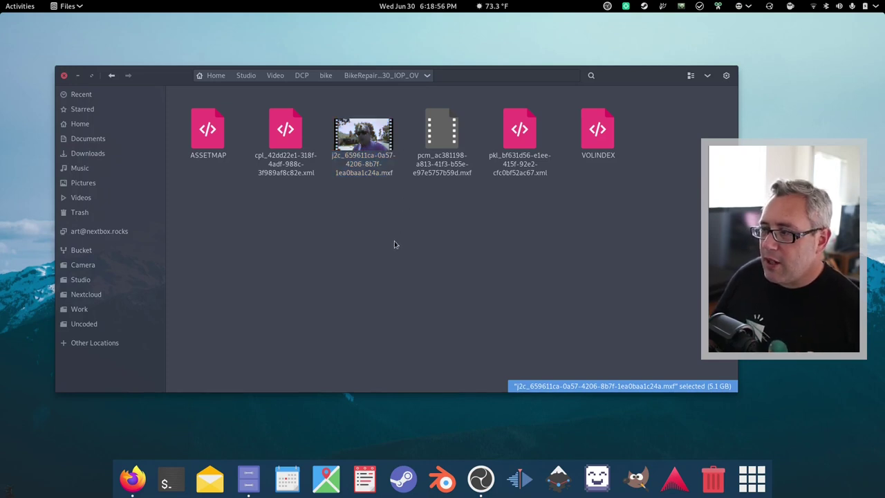
Step: Try 133% icon size in the Files view options, then restore 100%
click(708, 76)
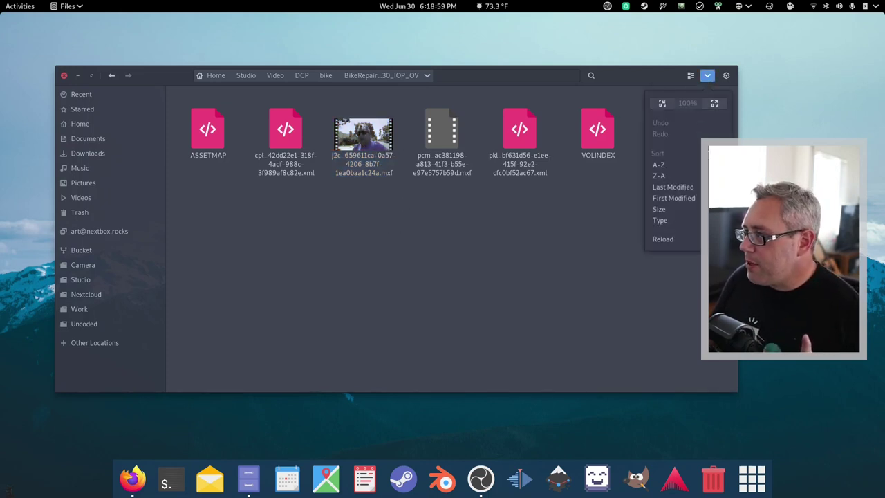
click(715, 103)
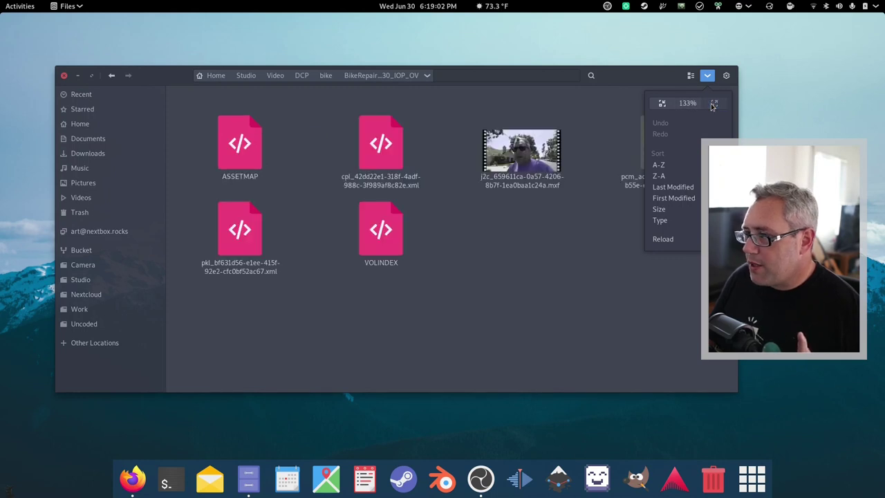
click(662, 103)
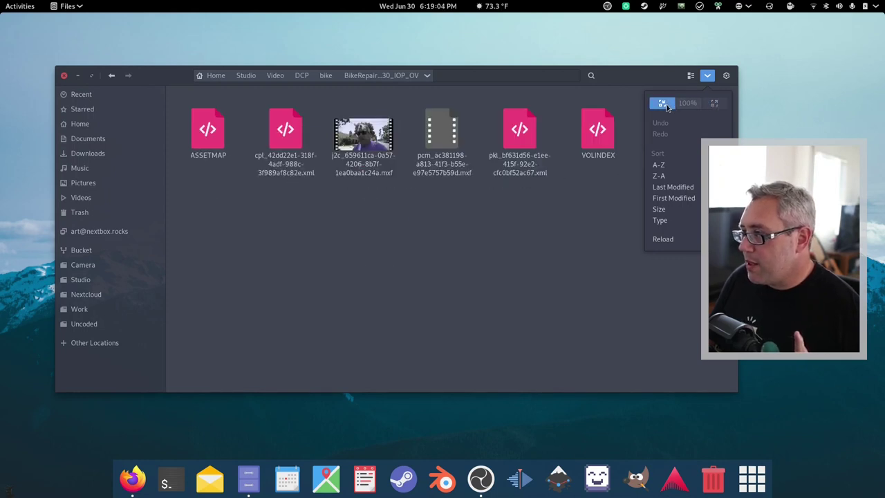
click(536, 248)
click(361, 156)
click(375, 233)
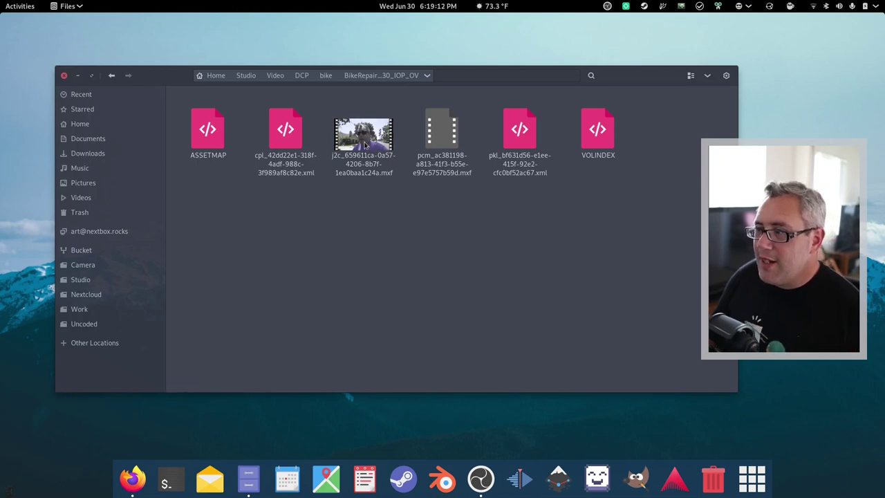
Step: Choose mpv Media Player from Open With Other Application for the j2c picture MXF
click(365, 143)
click(376, 245)
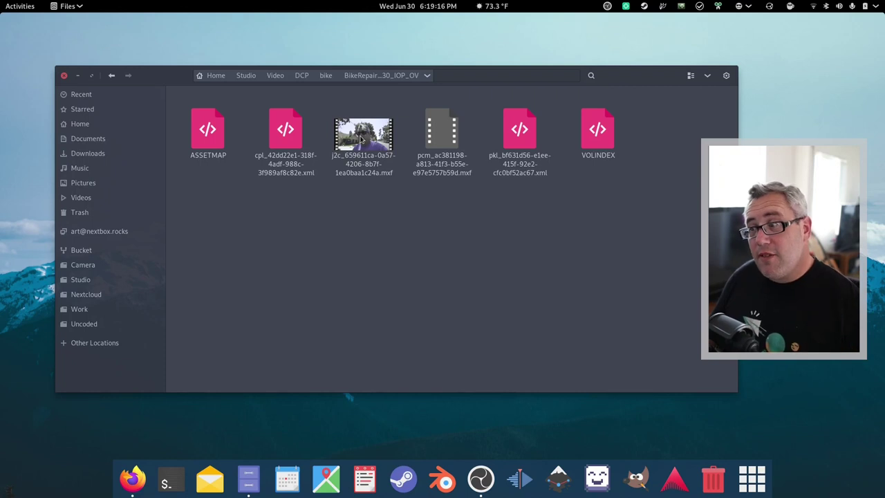
right_click(361, 132)
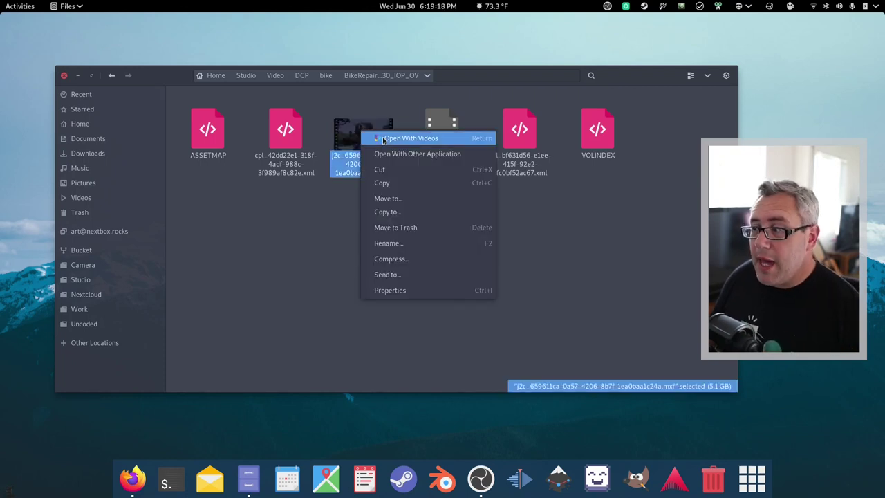
click(422, 155)
click(353, 197)
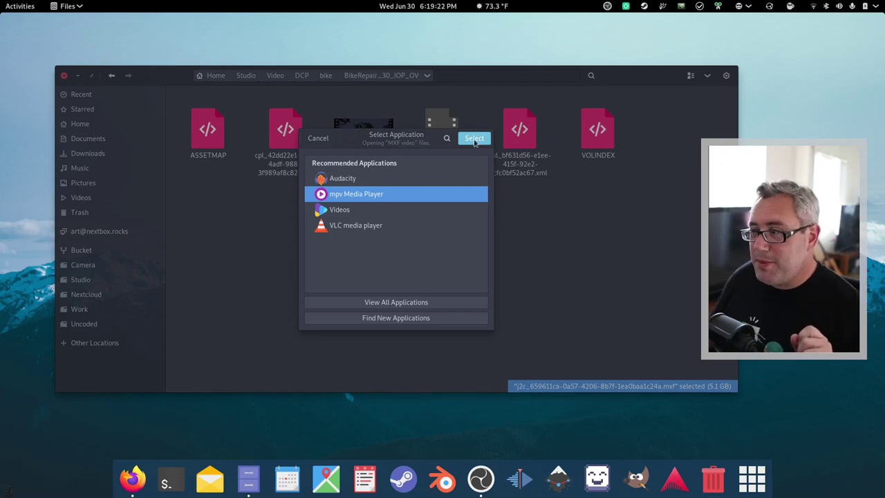
Step: Play the j2c MXF in mpv, pause, seek to 00:00:24, then close the player
click(475, 139)
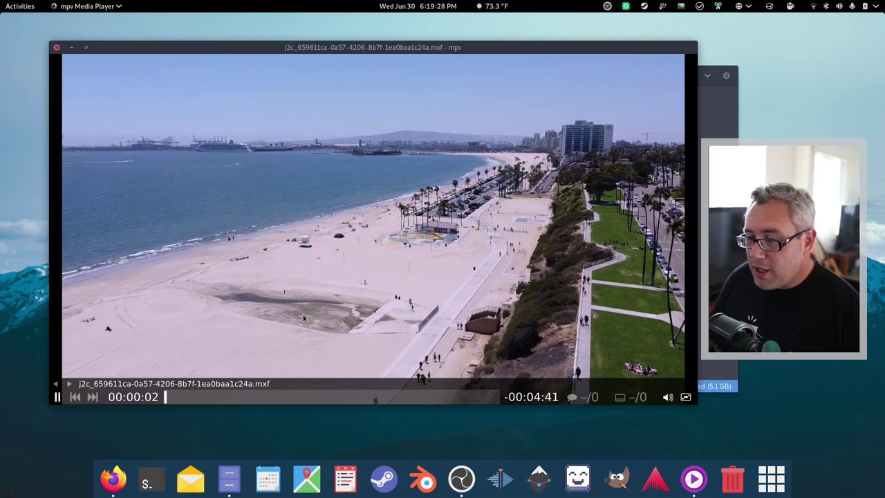
key(space)
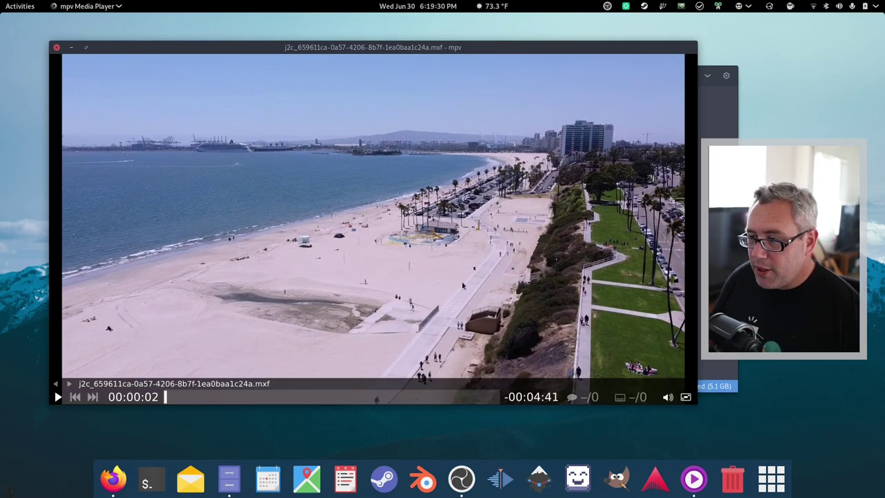
key(Right)
key(Right)
key(Right)
key(Right)
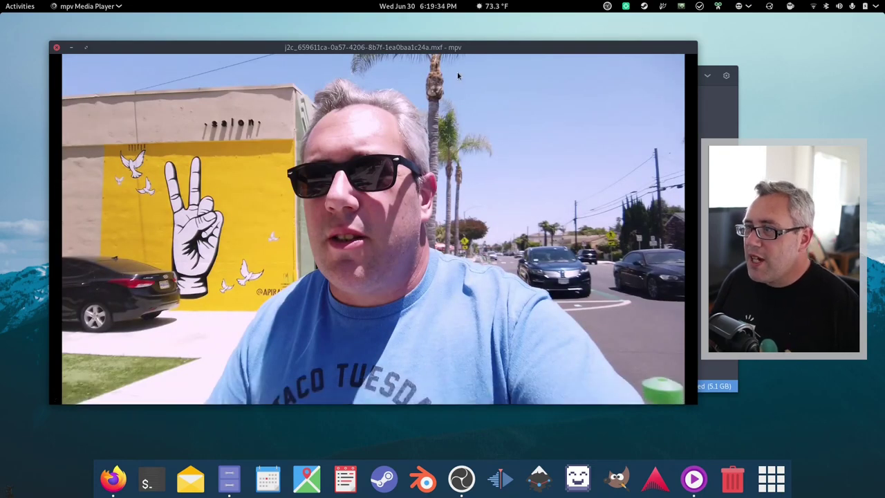
mouse_move(465, 49)
mouse_down()
mouse_move(473, 42)
mouse_move(481, 58)
mouse_move(490, 51)
mouse_move(480, 56)
mouse_up()
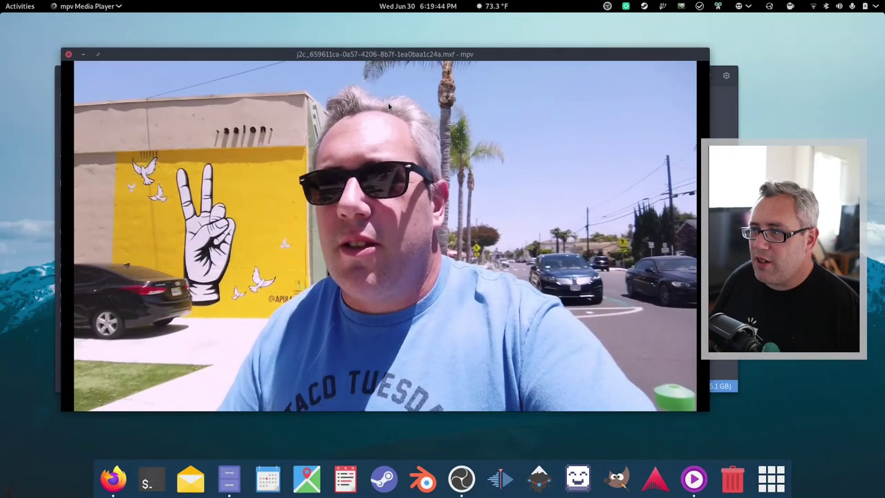
click(70, 55)
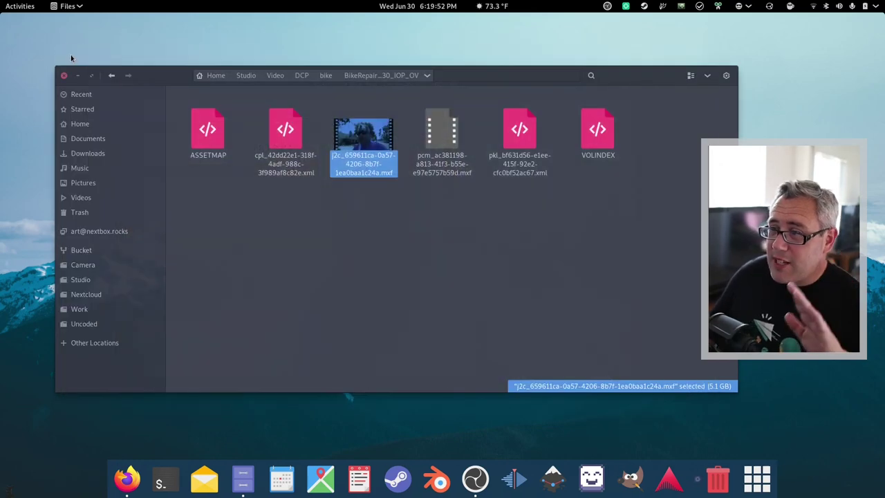
click(345, 254)
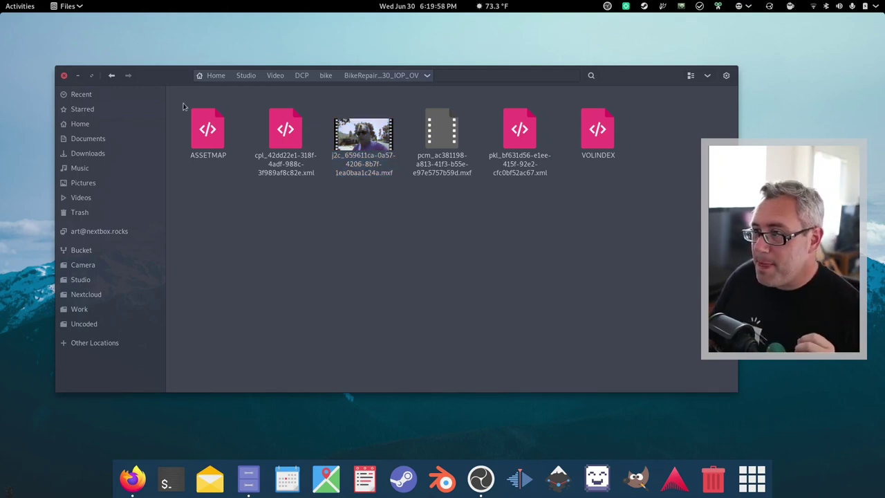
Step: Close Files and bring down the F12 terminal in the home folder
click(64, 76)
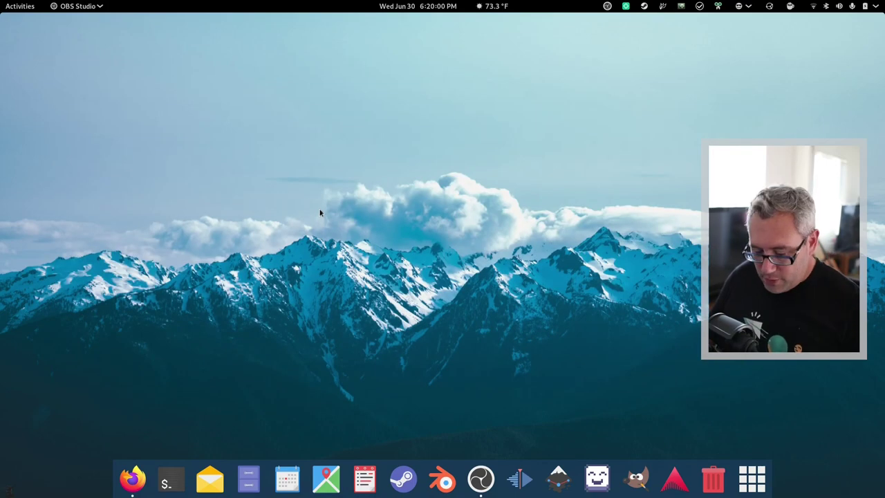
key(super)
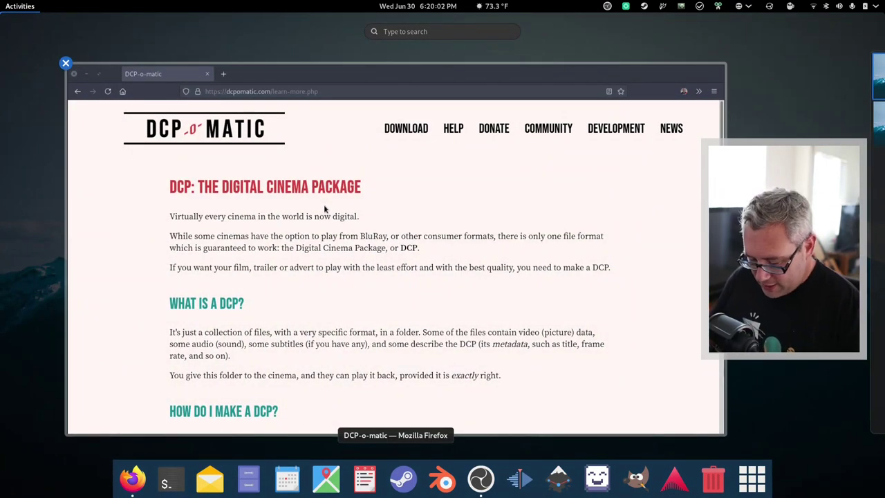
key(Escape)
key(F12)
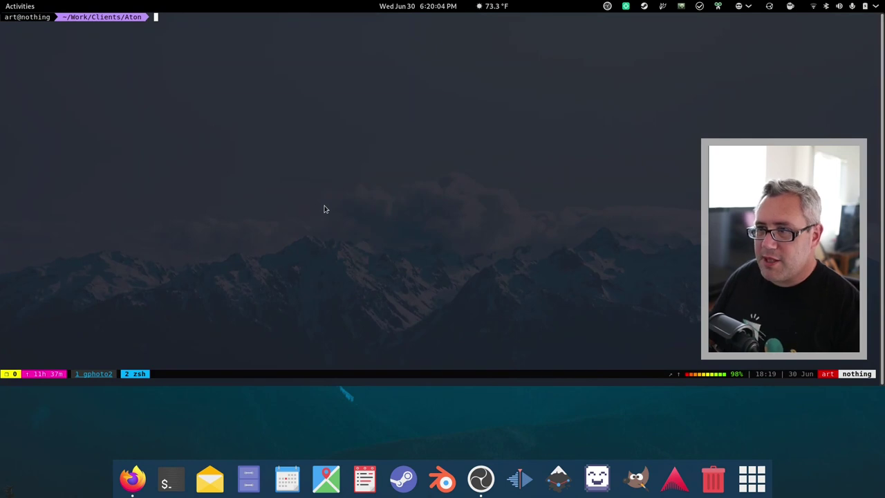
text(cd)
key(Return)
key(ctrl+l)
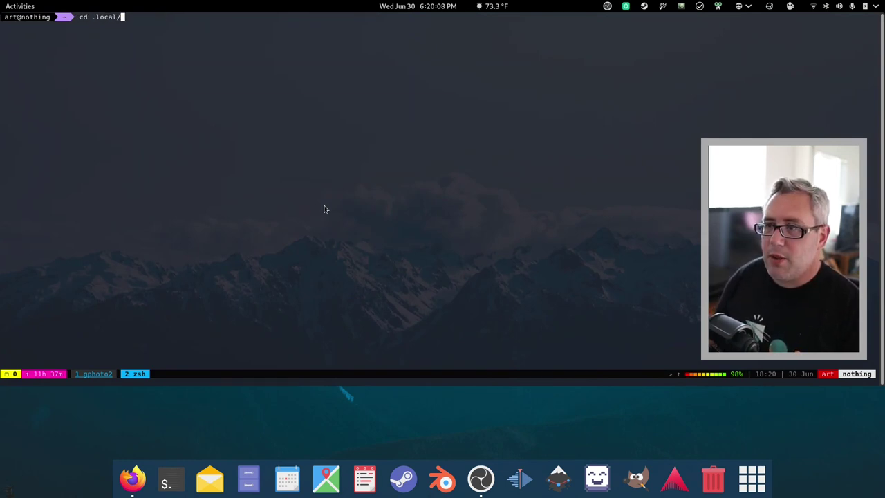
Step: Change to .local/DCP-O-Matic and run the DCP-o-matic Player AppImage
text(cd .local/DC)
key(Tab)
key(Return)
key(ctrl+l)
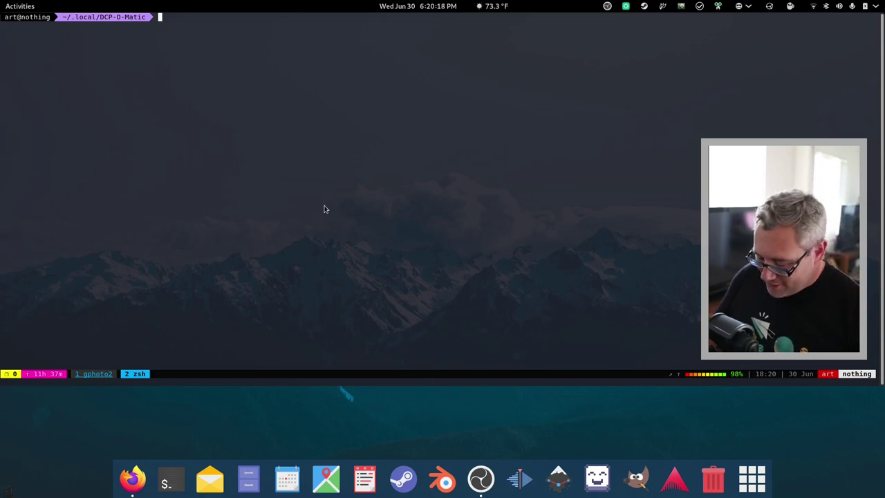
text(CP-o-matic)
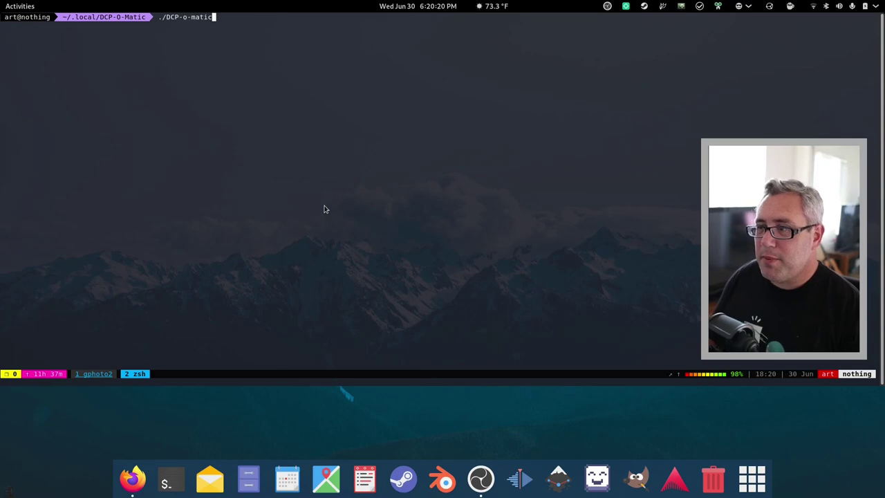
text(p)
key(Tab)
key(Tab)
key(Return)
key(Return)
key(F12)
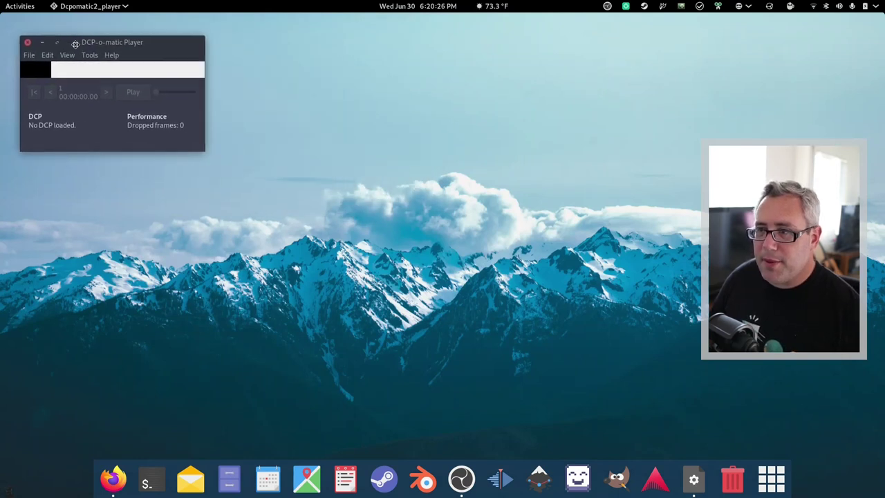
Step: Enlarge the Player window and load the recent BikeRepair DCP
drag(200, 149, 670, 438)
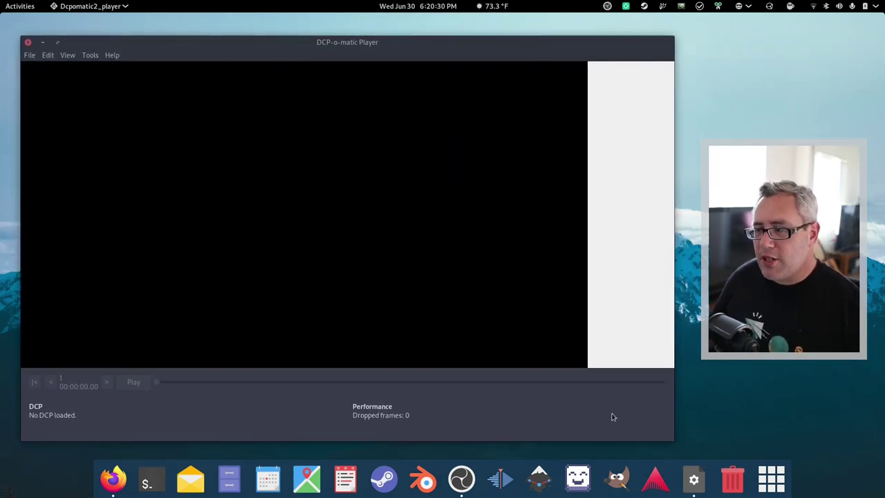
drag(364, 44, 373, 36)
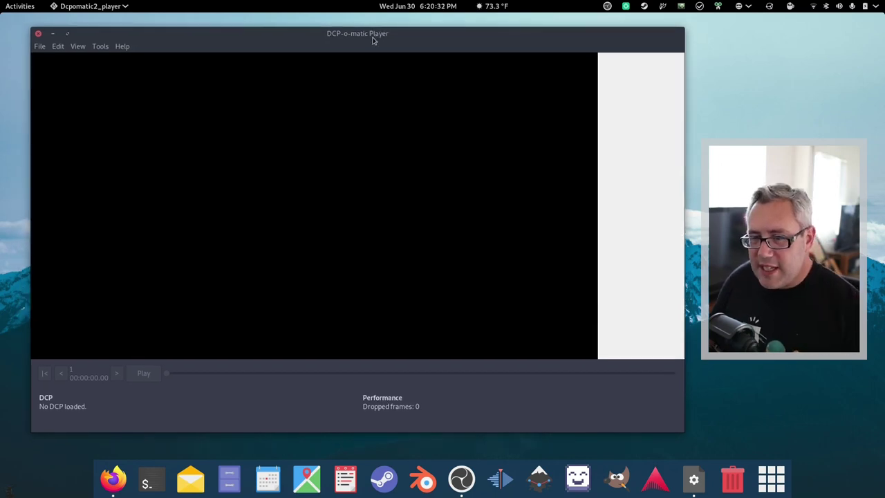
click(39, 45)
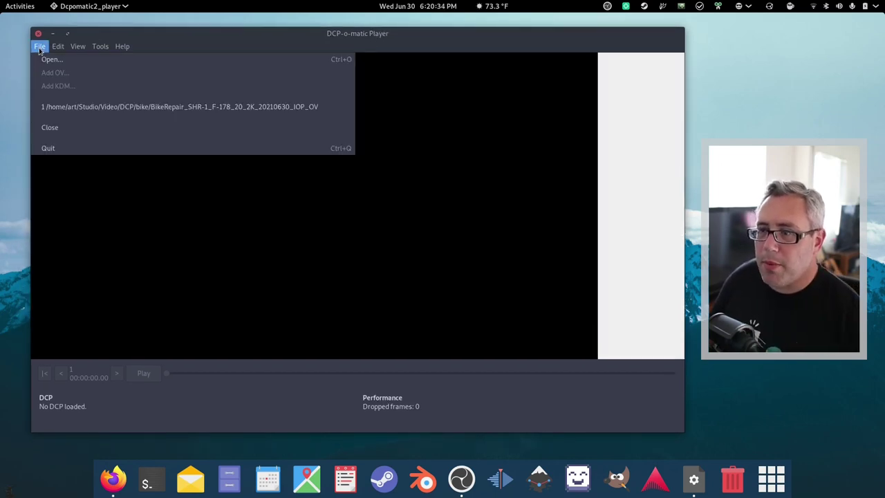
click(98, 110)
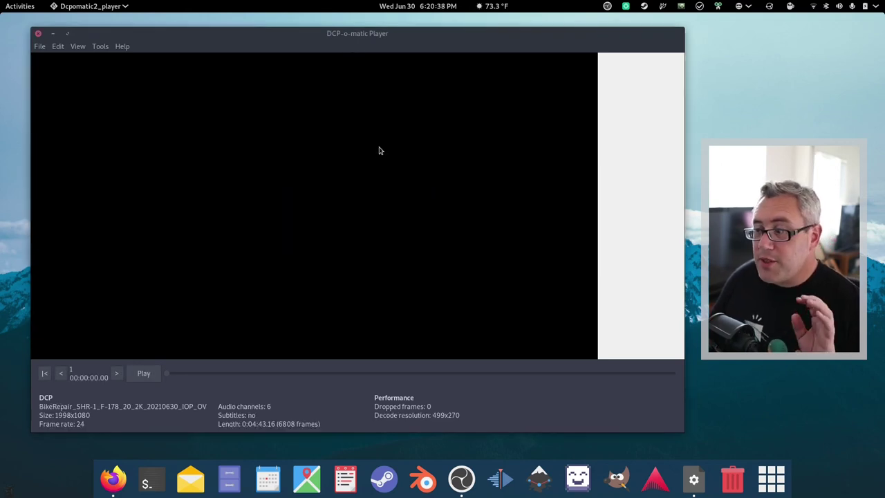
Step: Check the View menu's decode resolution choices, then start playing the DCP
click(80, 46)
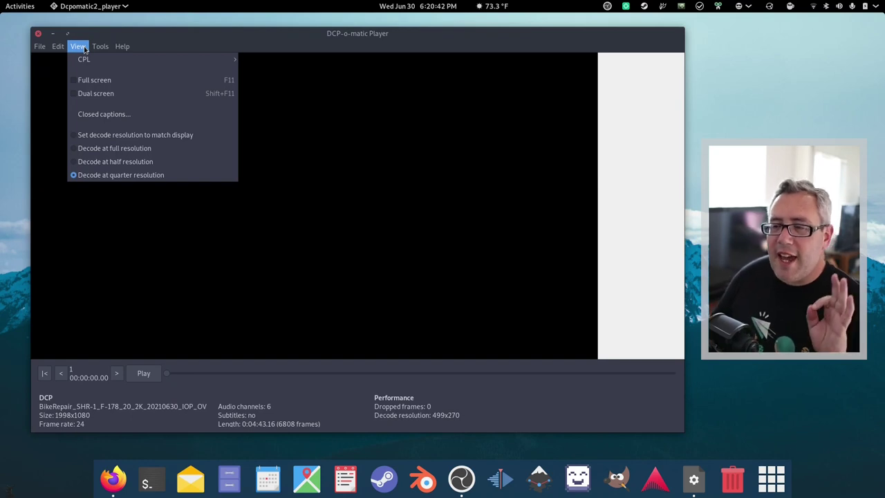
click(241, 40)
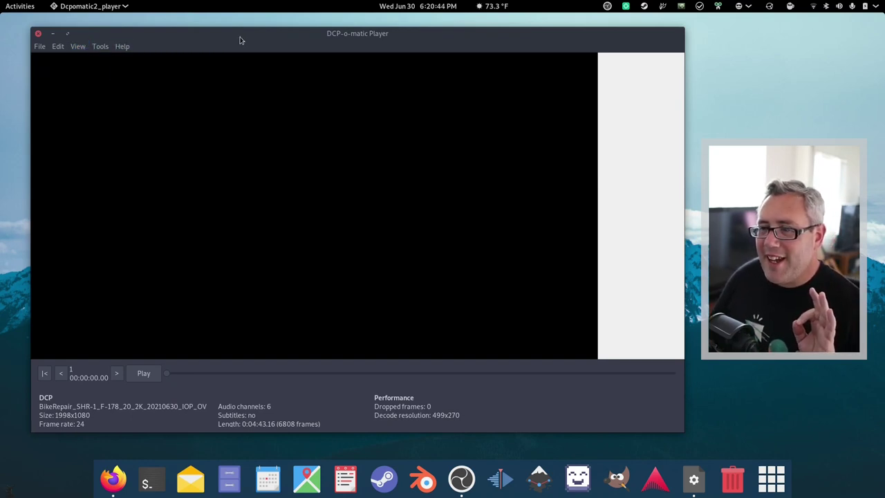
click(58, 47)
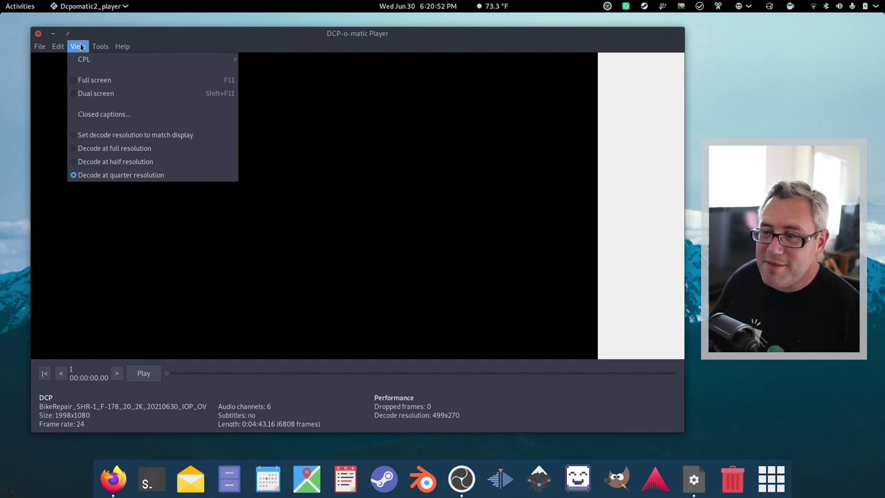
click(81, 47)
click(81, 47)
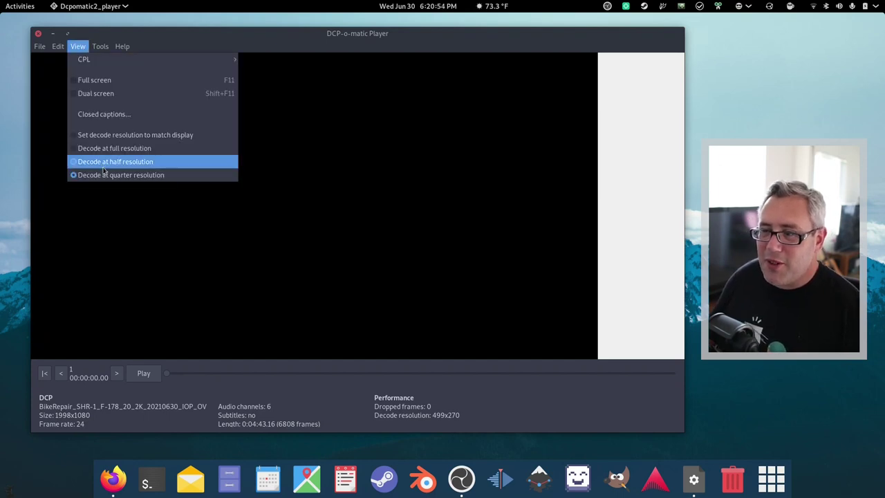
click(159, 42)
click(148, 379)
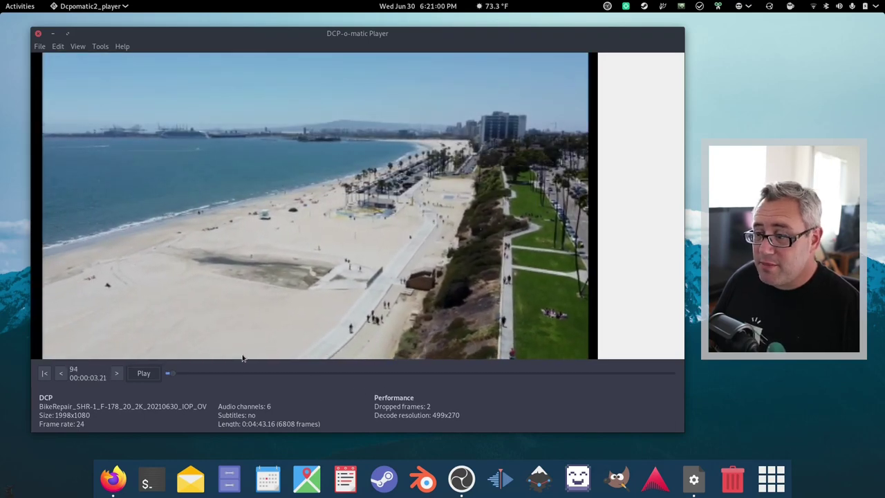
Step: Stop and scrub to about 2:40, set View to decode at full resolution, then close the Player
click(207, 375)
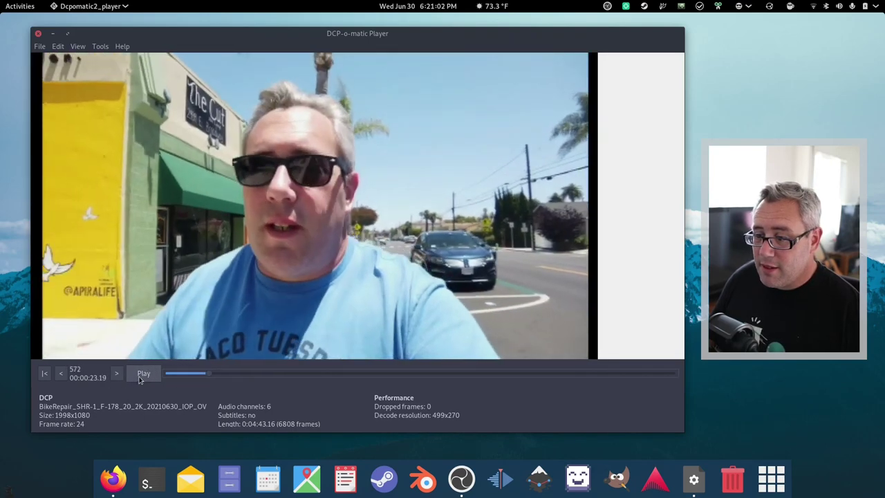
click(142, 376)
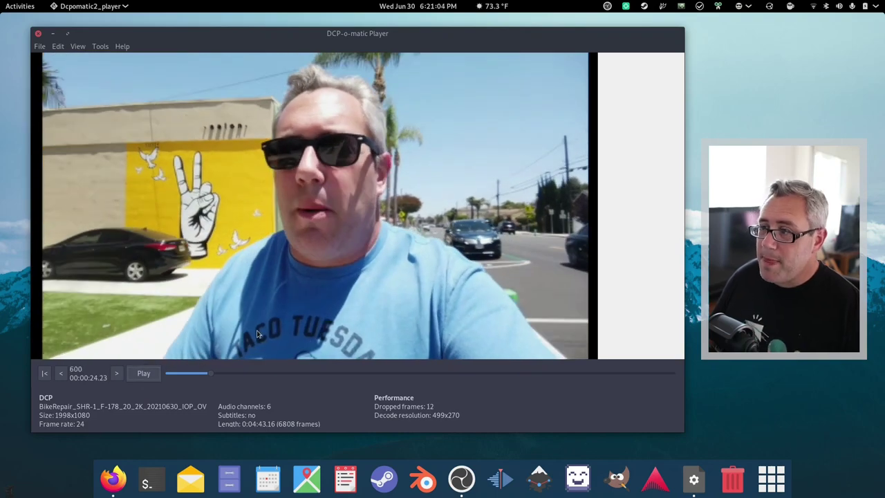
drag(291, 376, 433, 377)
click(77, 47)
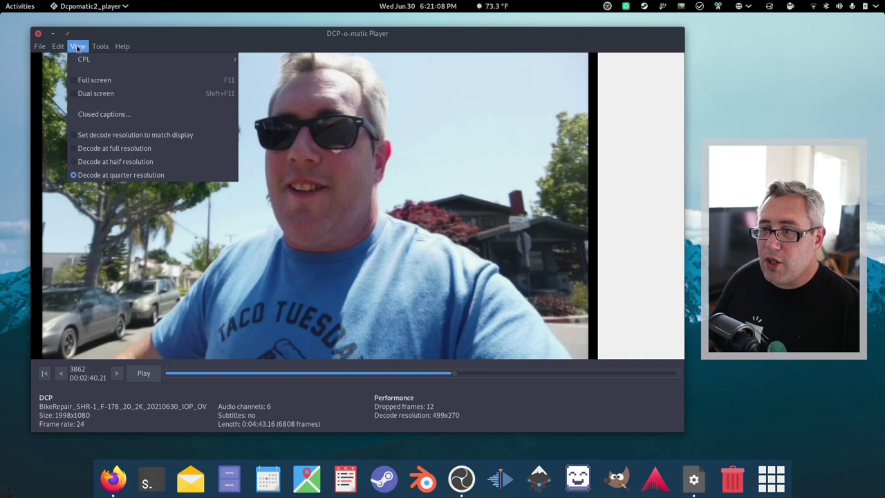
click(115, 149)
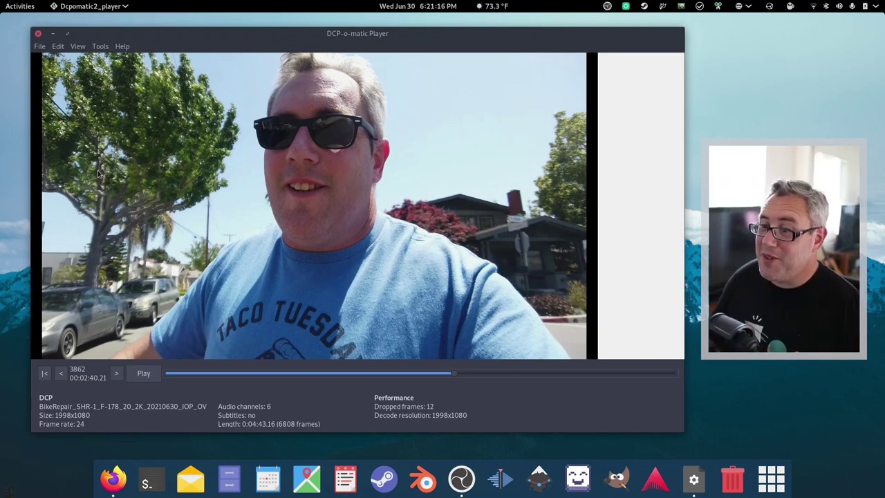
click(38, 33)
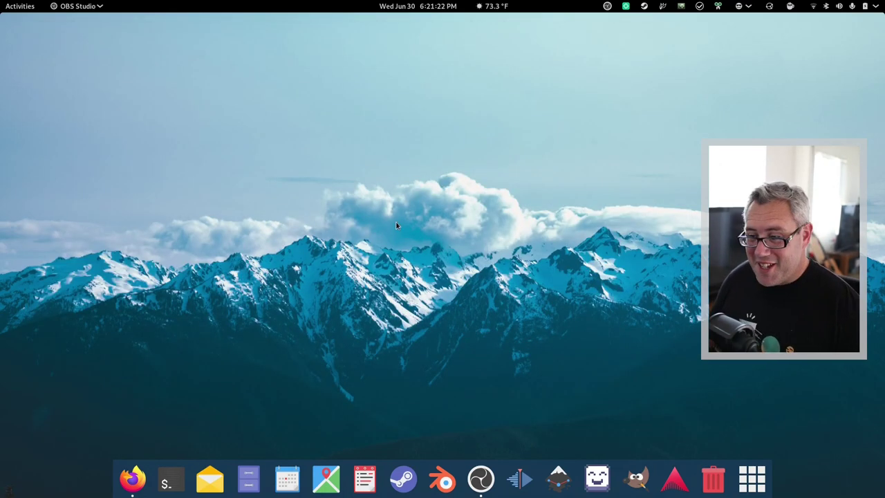
Step: Run ./DCP-o-matic-2.14.51-x86_64.AppImage from the drop-down terminal
key(F12)
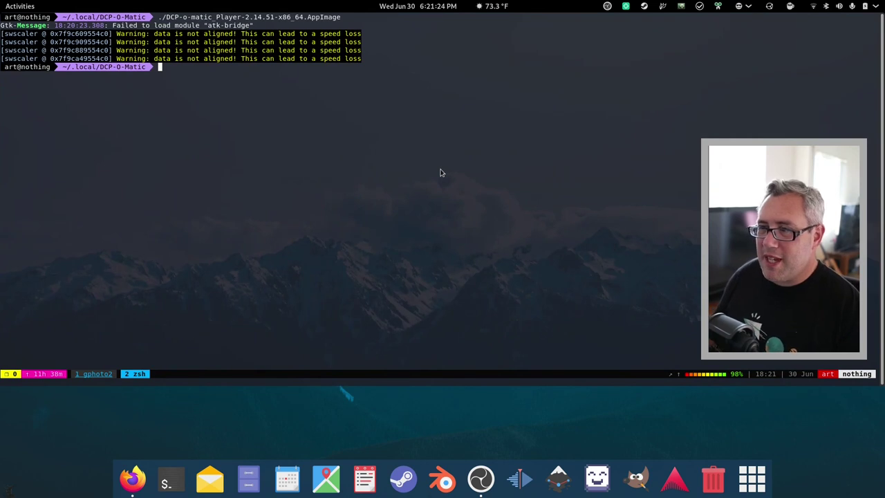
key(Up)
key(BackSpace)
key(BackSpace)
key(BackSpace)
key(BackSpace)
key(BackSpace)
key(BackSpace)
key(BackSpace)
key(BackSpace)
key(BackSpace)
key(BackSpace)
key(BackSpace)
key(BackSpace)
key(BackSpace)
key(BackSpace)
key(BackSpace)
key(BackSpace)
key(BackSpace)
key(BackSpace)
key(BackSpace)
key(BackSpace)
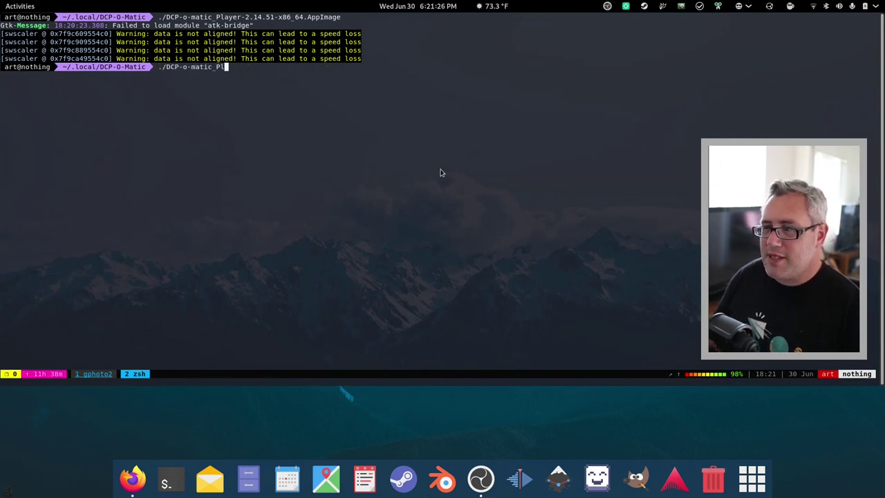
key(Tab)
key(Tab)
key(Return)
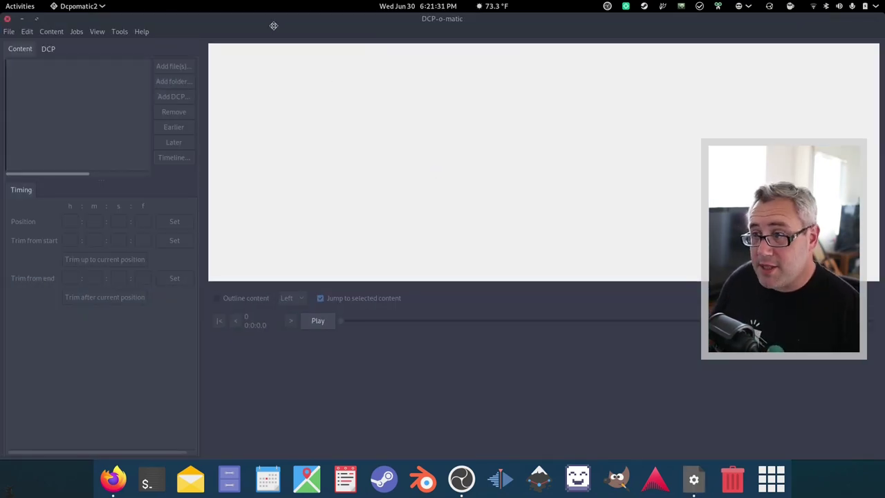
Step: Unmaximize, enlarge and position the DCP-o-matic window
drag(274, 26, 68, 43)
drag(196, 143, 708, 395)
drag(249, 39, 253, 43)
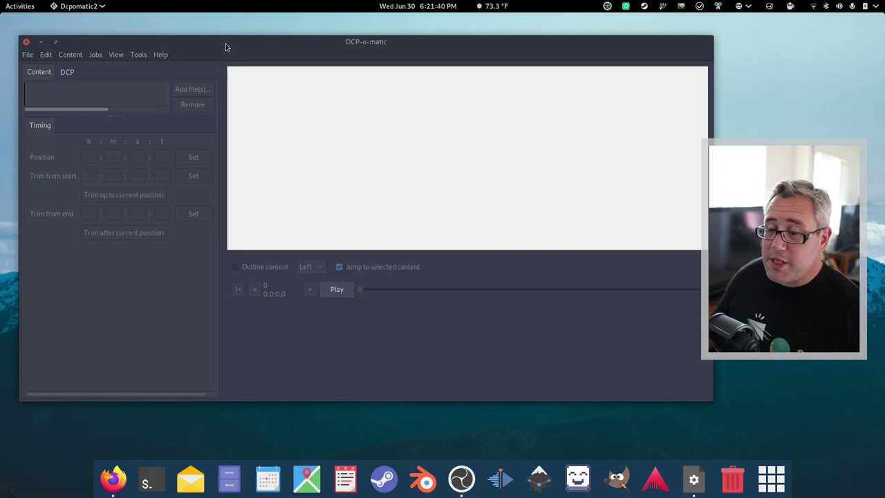
mouse_move(223, 47)
mouse_down()
mouse_move(230, 44)
mouse_move(223, 46)
mouse_up()
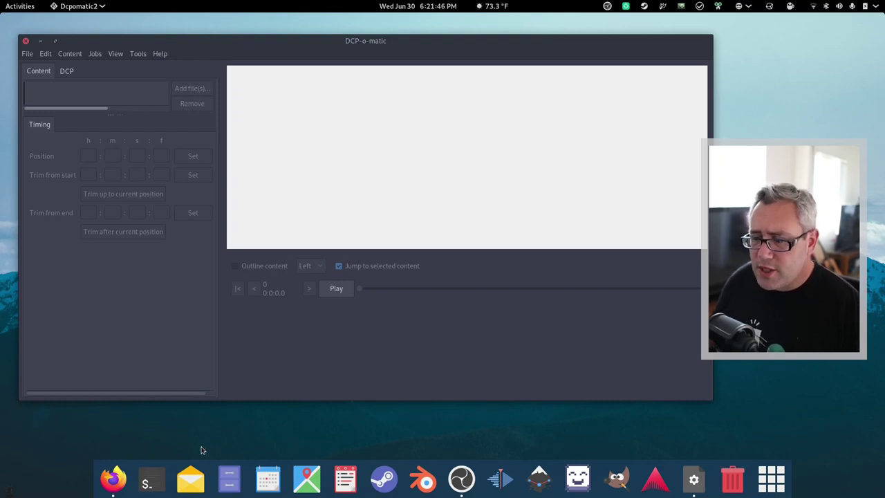
Step: Load the recent bike project, preview bike.mp4 around 1:37-1:47, then view its DCP settings
click(27, 53)
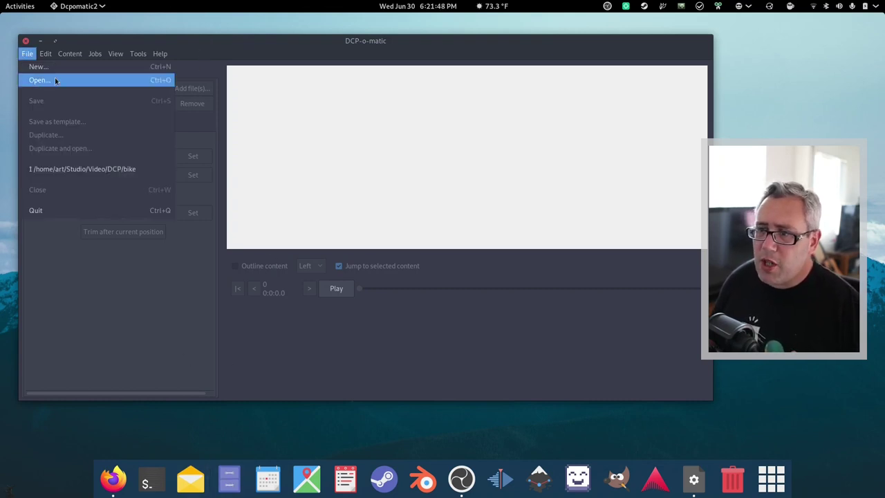
click(79, 170)
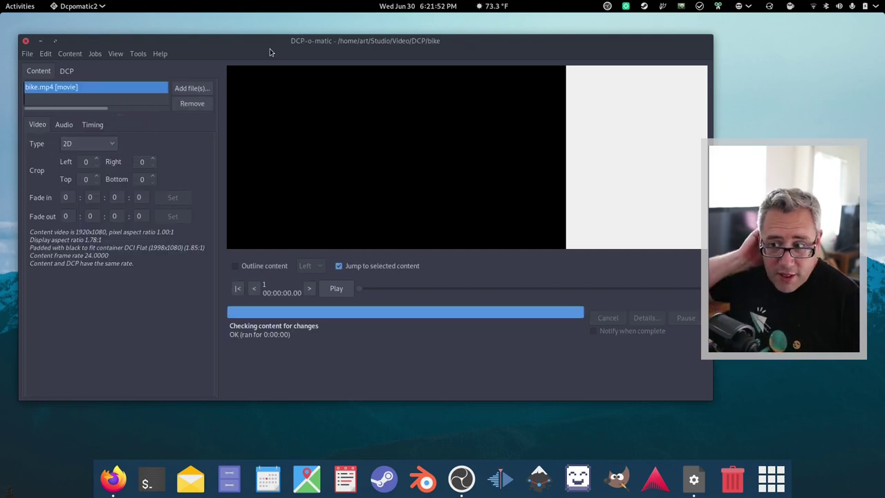
click(348, 294)
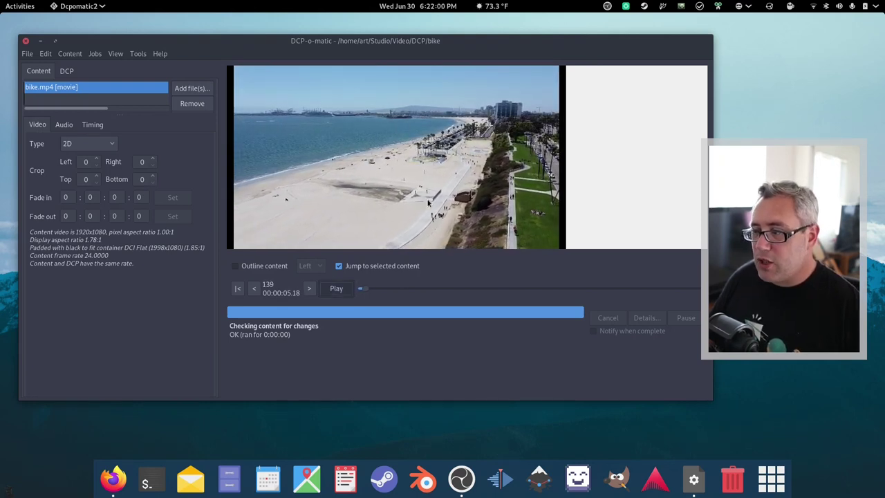
click(476, 290)
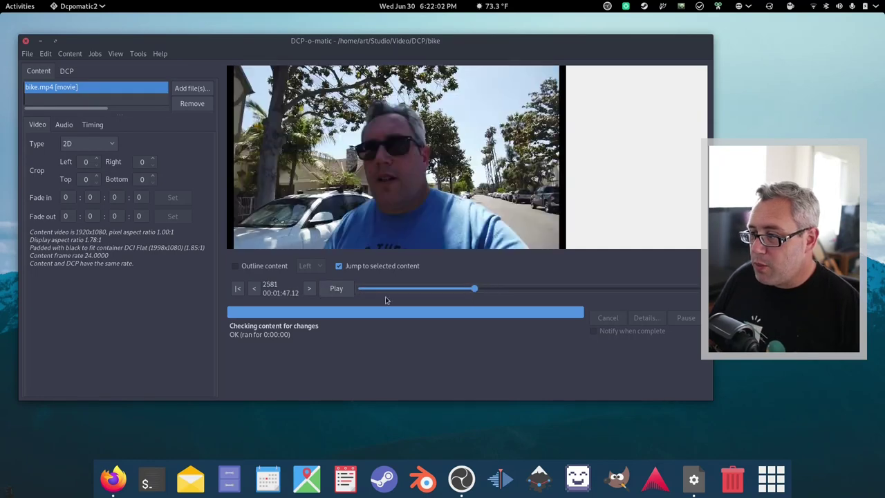
click(337, 289)
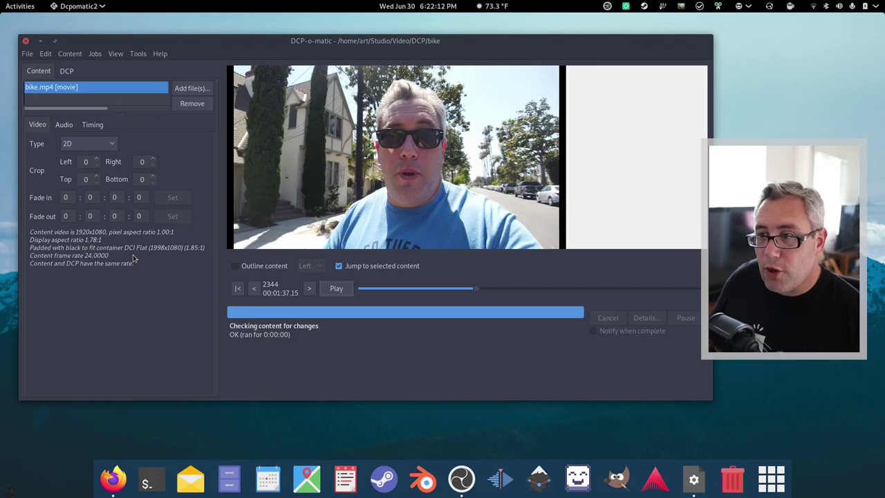
click(67, 71)
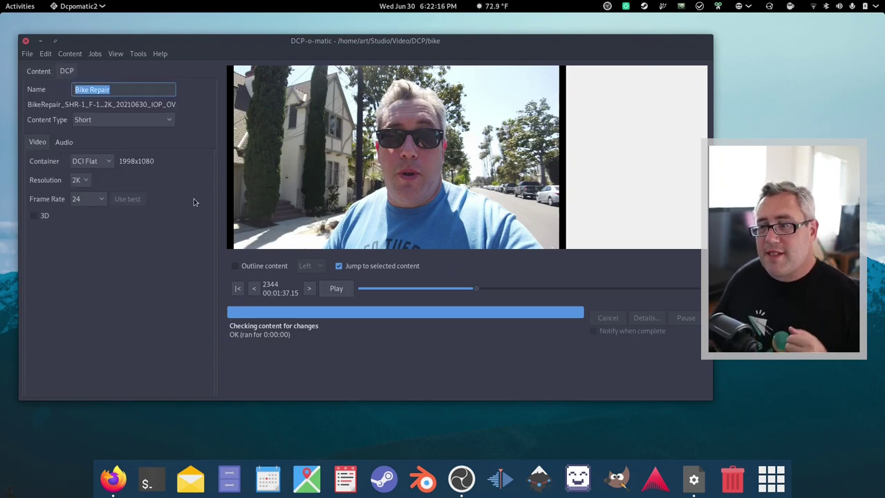
Step: Change the Container dropdown from DCI Flat to DCI Scope (2048x858)
click(99, 164)
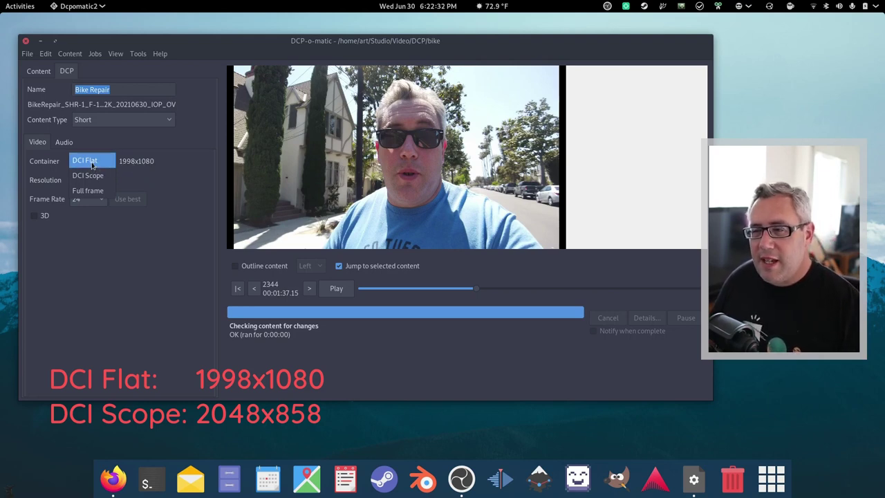
click(201, 211)
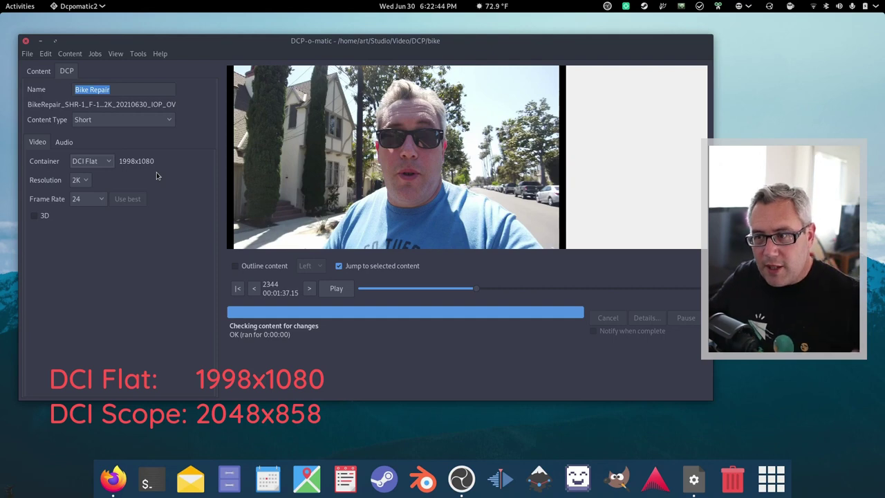
click(96, 162)
click(95, 174)
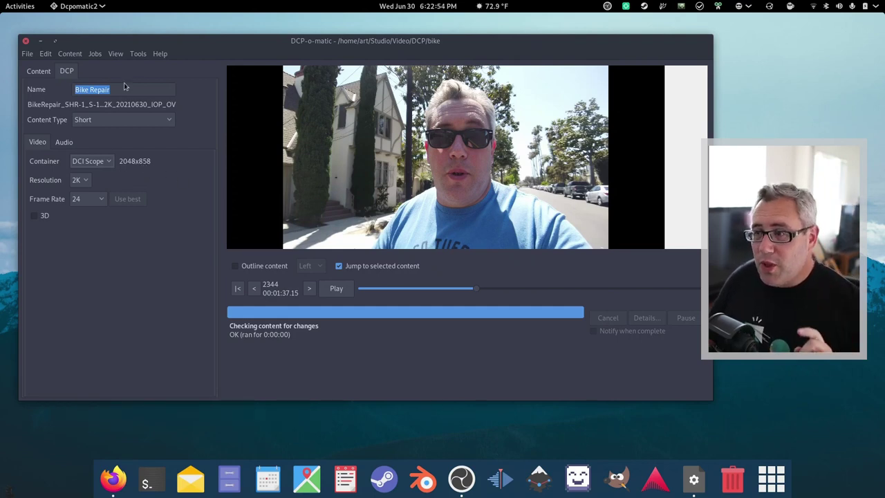
Step: Apply Scale to fit width to bike.mp4, cropping 137 pixels top and bottom for 2048x858
click(32, 71)
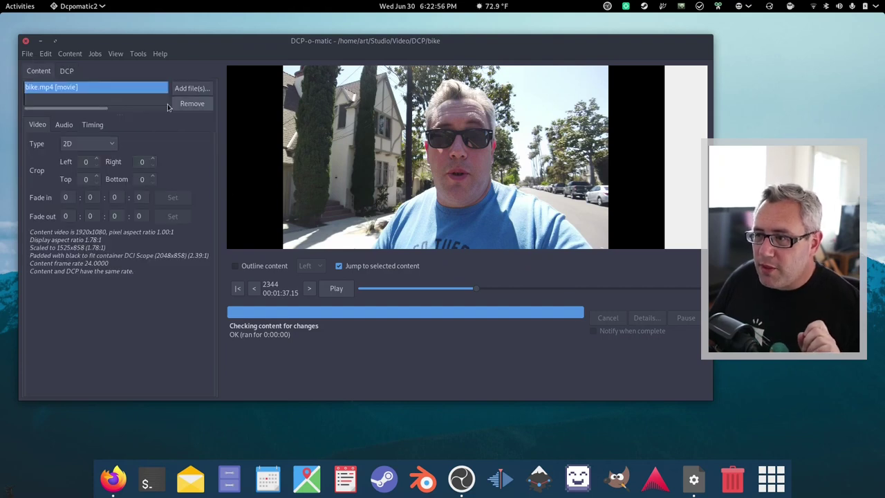
click(73, 55)
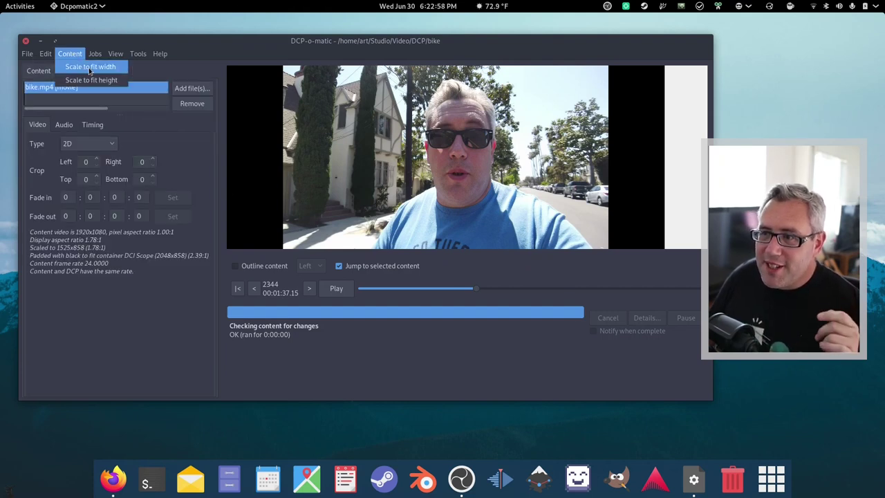
click(91, 67)
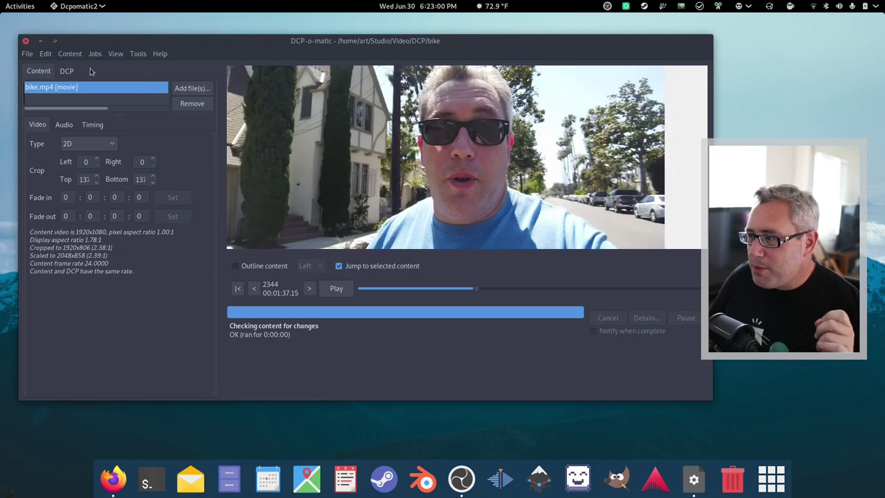
Step: Play the preview from the start to check the Scope framing, then stop it
click(381, 291)
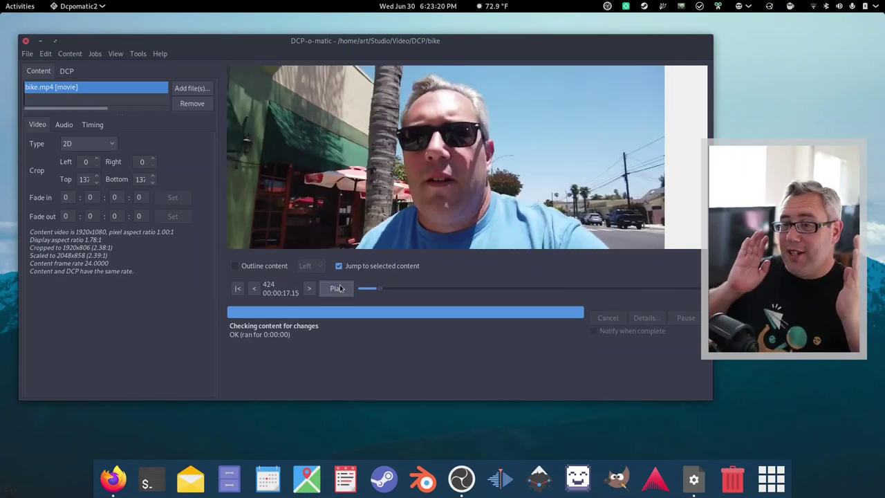
click(339, 288)
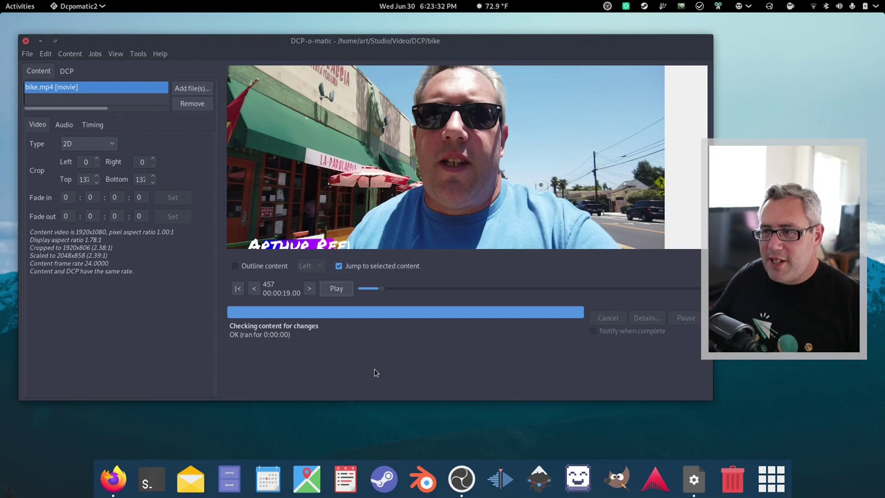
click(70, 54)
mouse_move(97, 55)
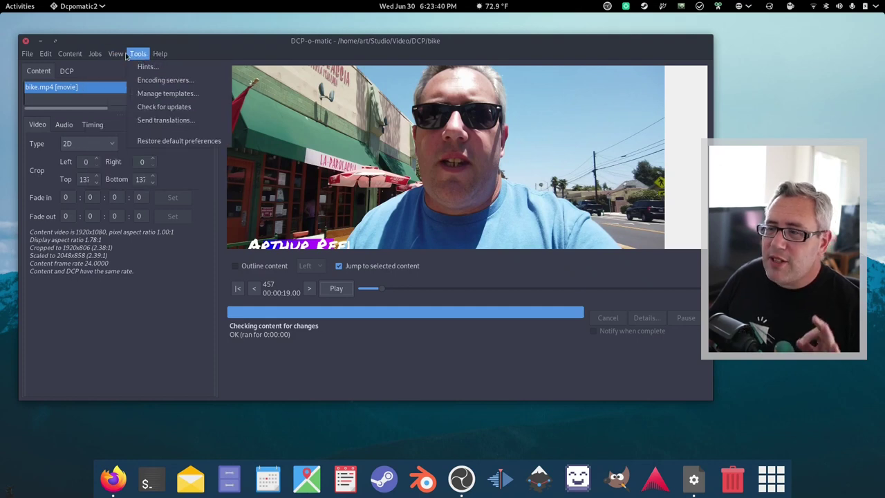
Step: Switch to Firefox and scroll the DCP-o-matic download page to the AppImage row
key(Escape)
click(113, 478)
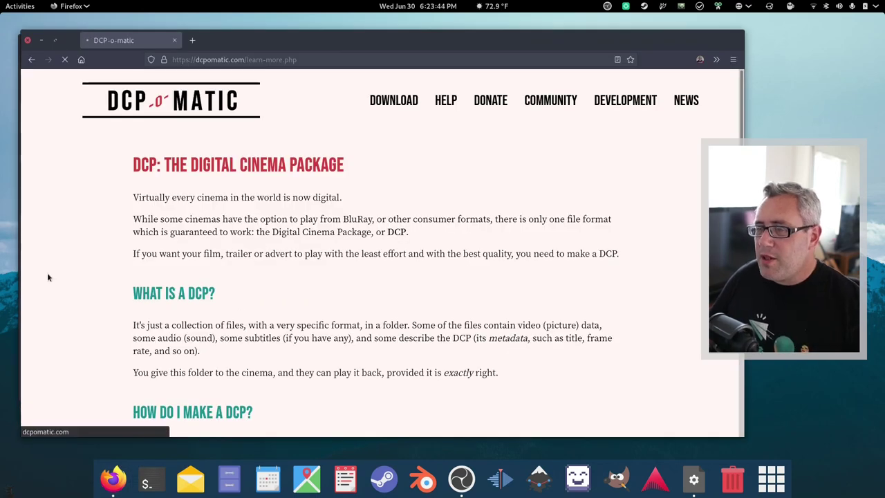
scroll(650, 289, down, 3)
drag(182, 201, 278, 201)
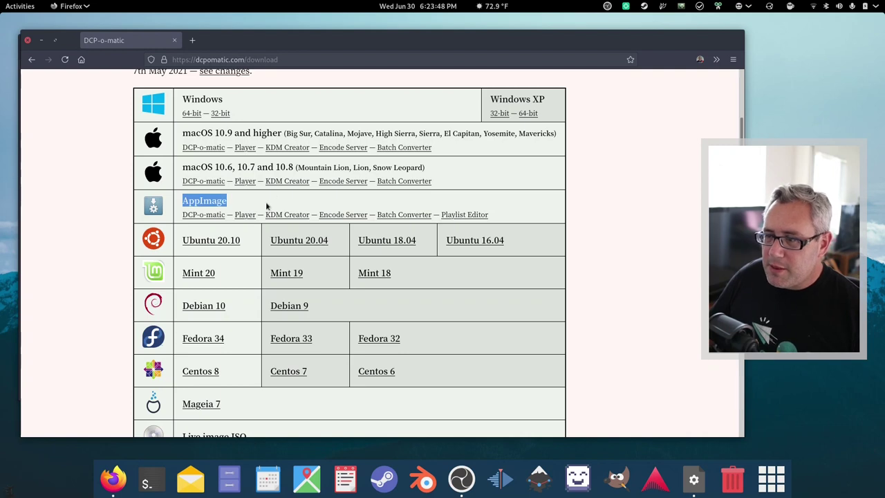
click(268, 205)
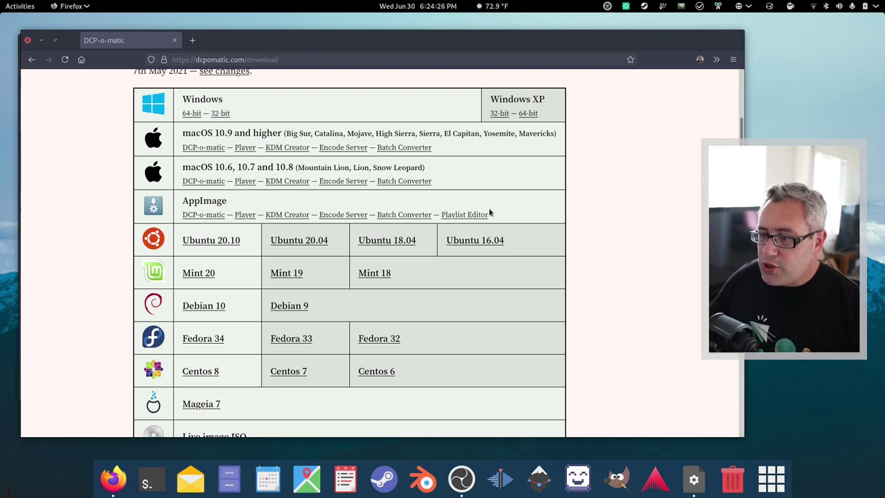
scroll(489, 212, down, 3)
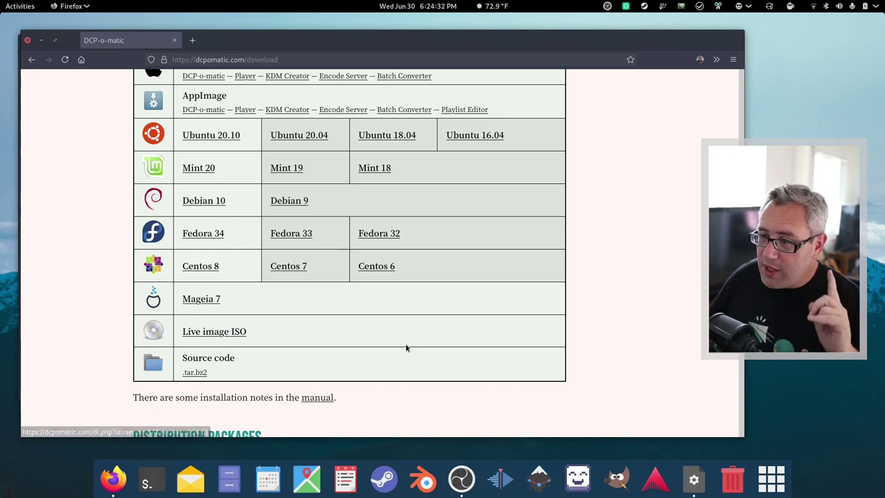
scroll(417, 344, up, 4)
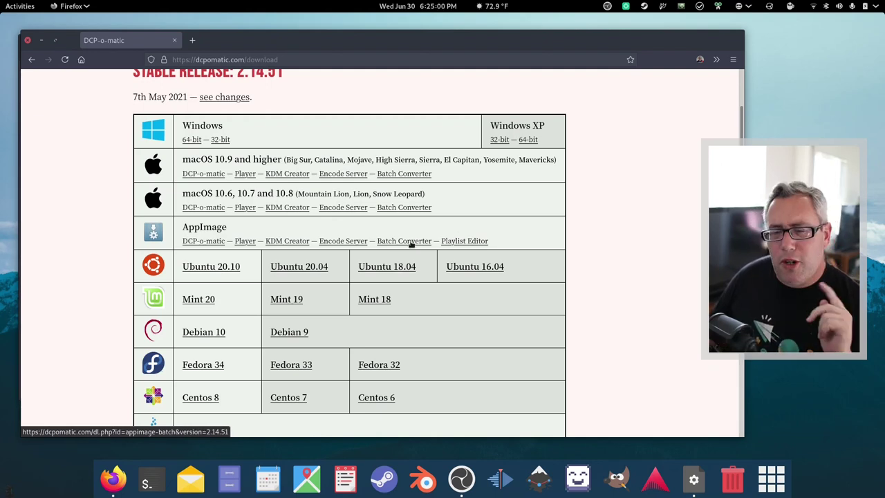
scroll(515, 242, up, 2)
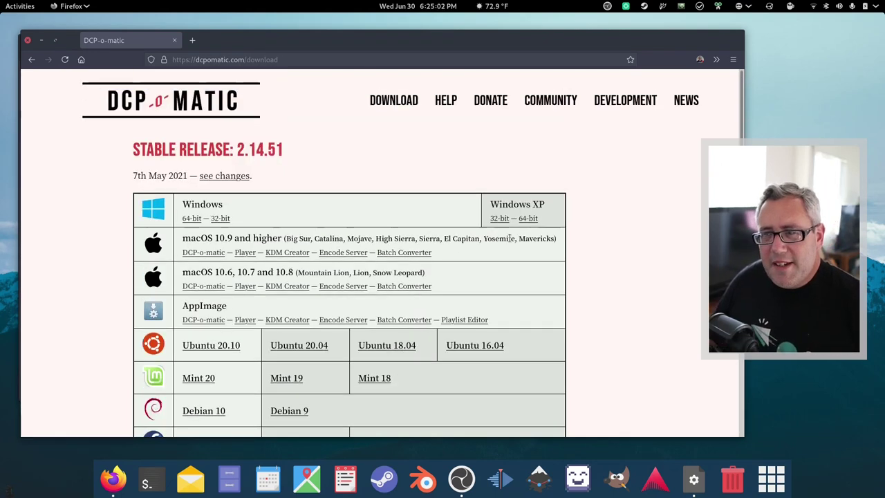